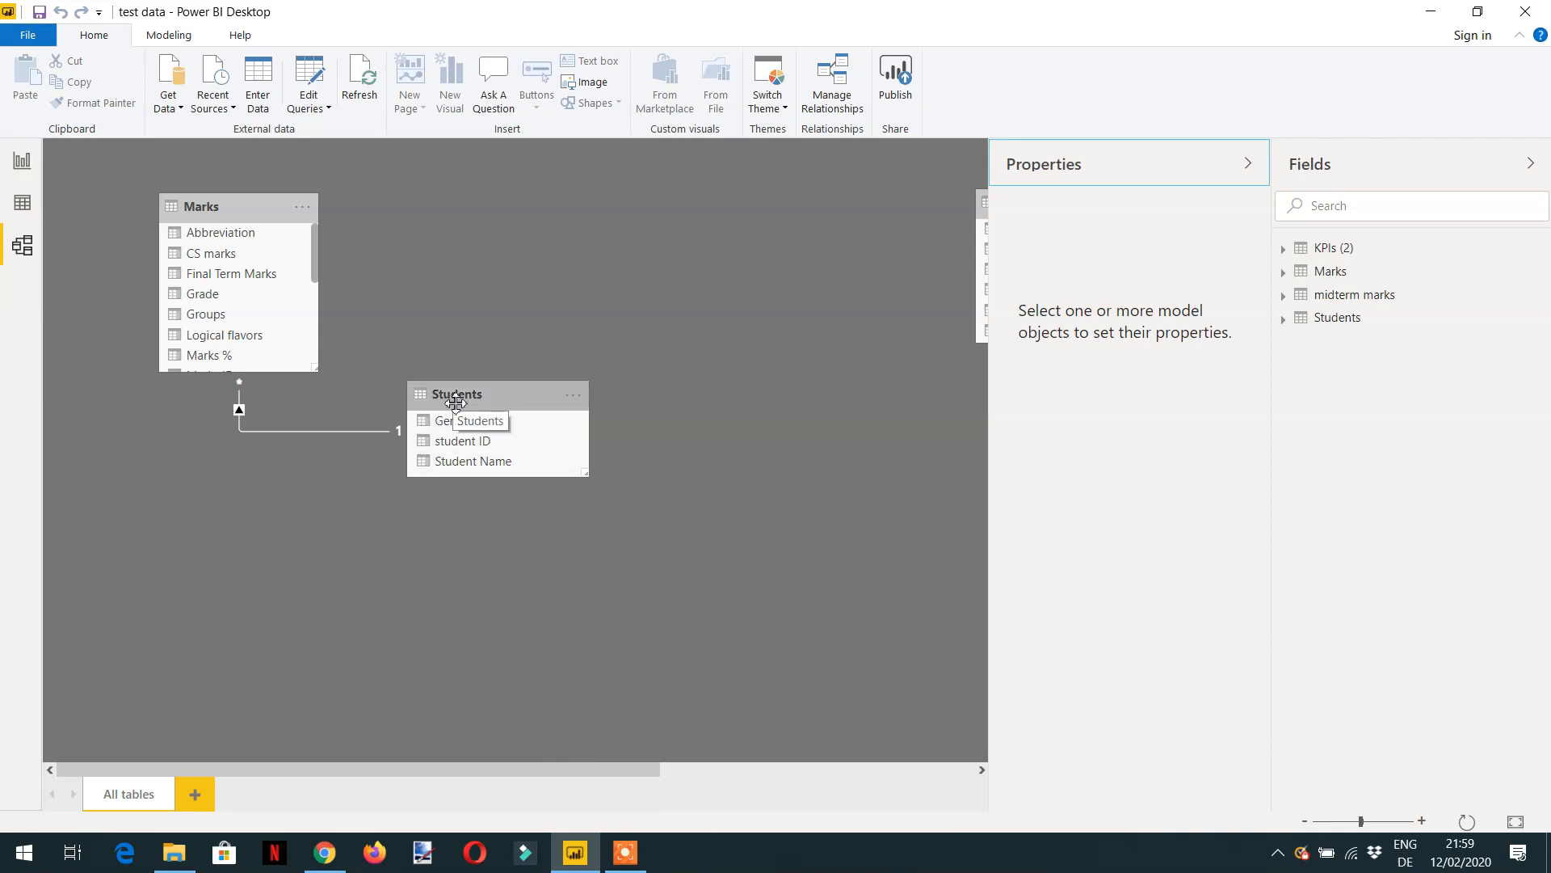
Move the Students table up beside Marks in the model diagram and inspect the data of the Students and Marks tables
drag(455, 402, 482, 337)
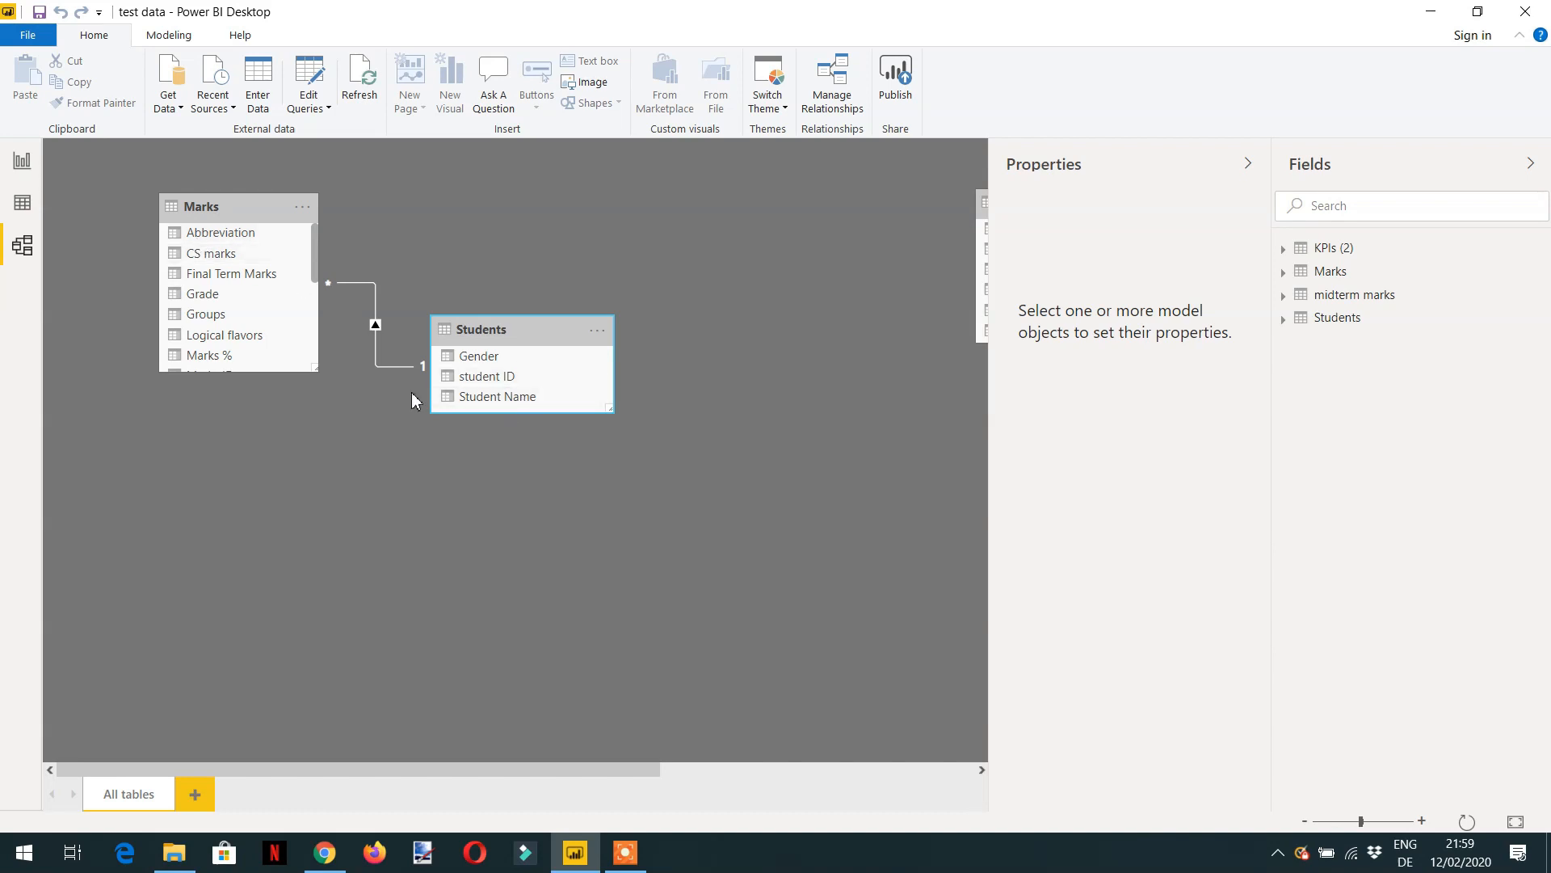
click(22, 204)
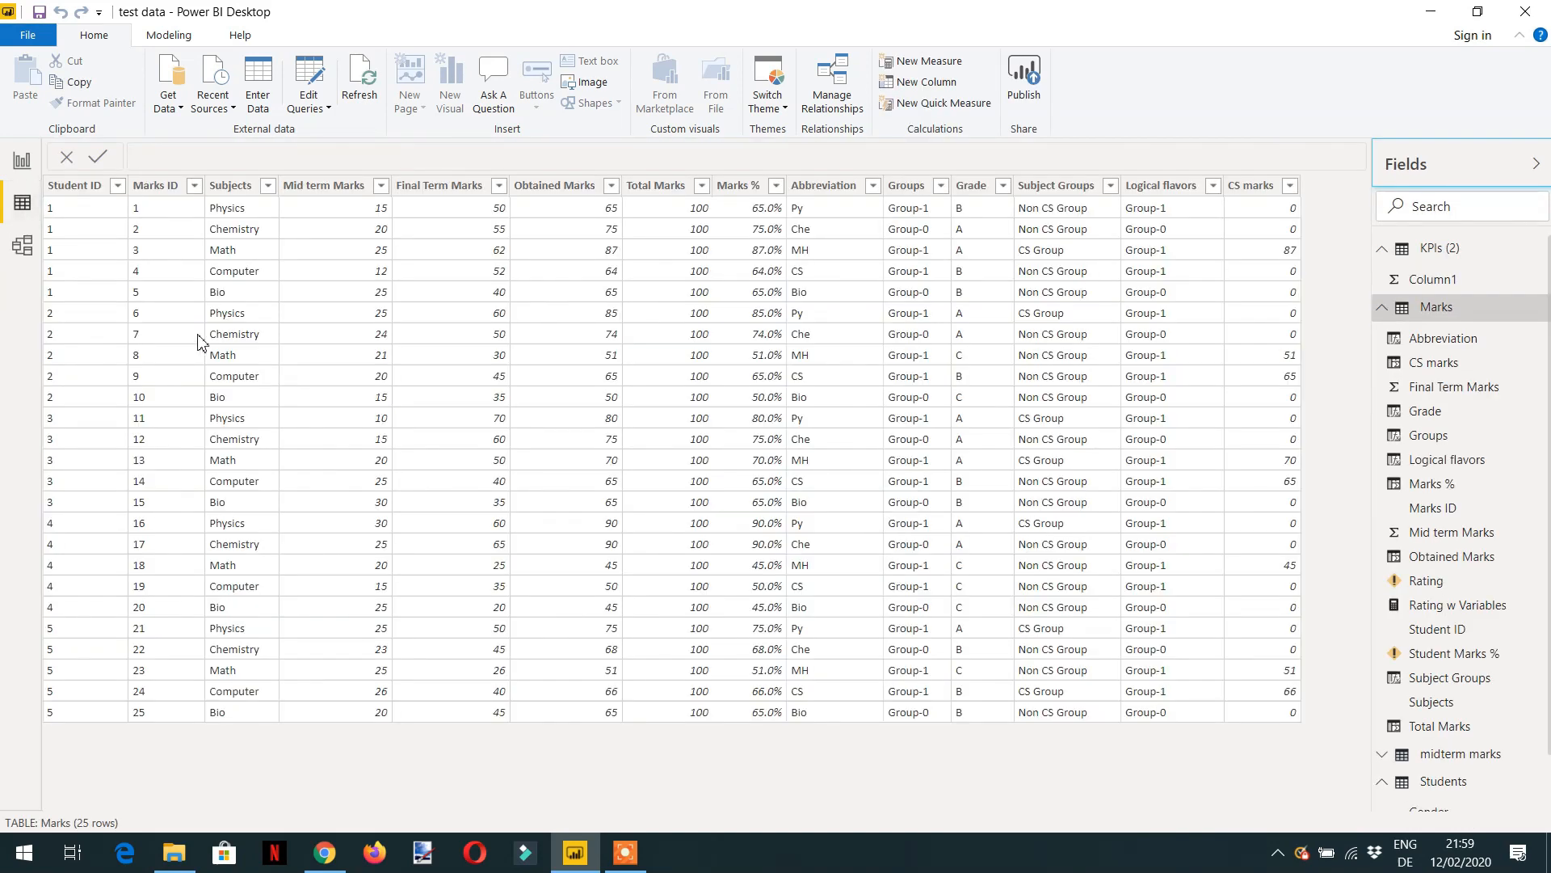
click(1382, 308)
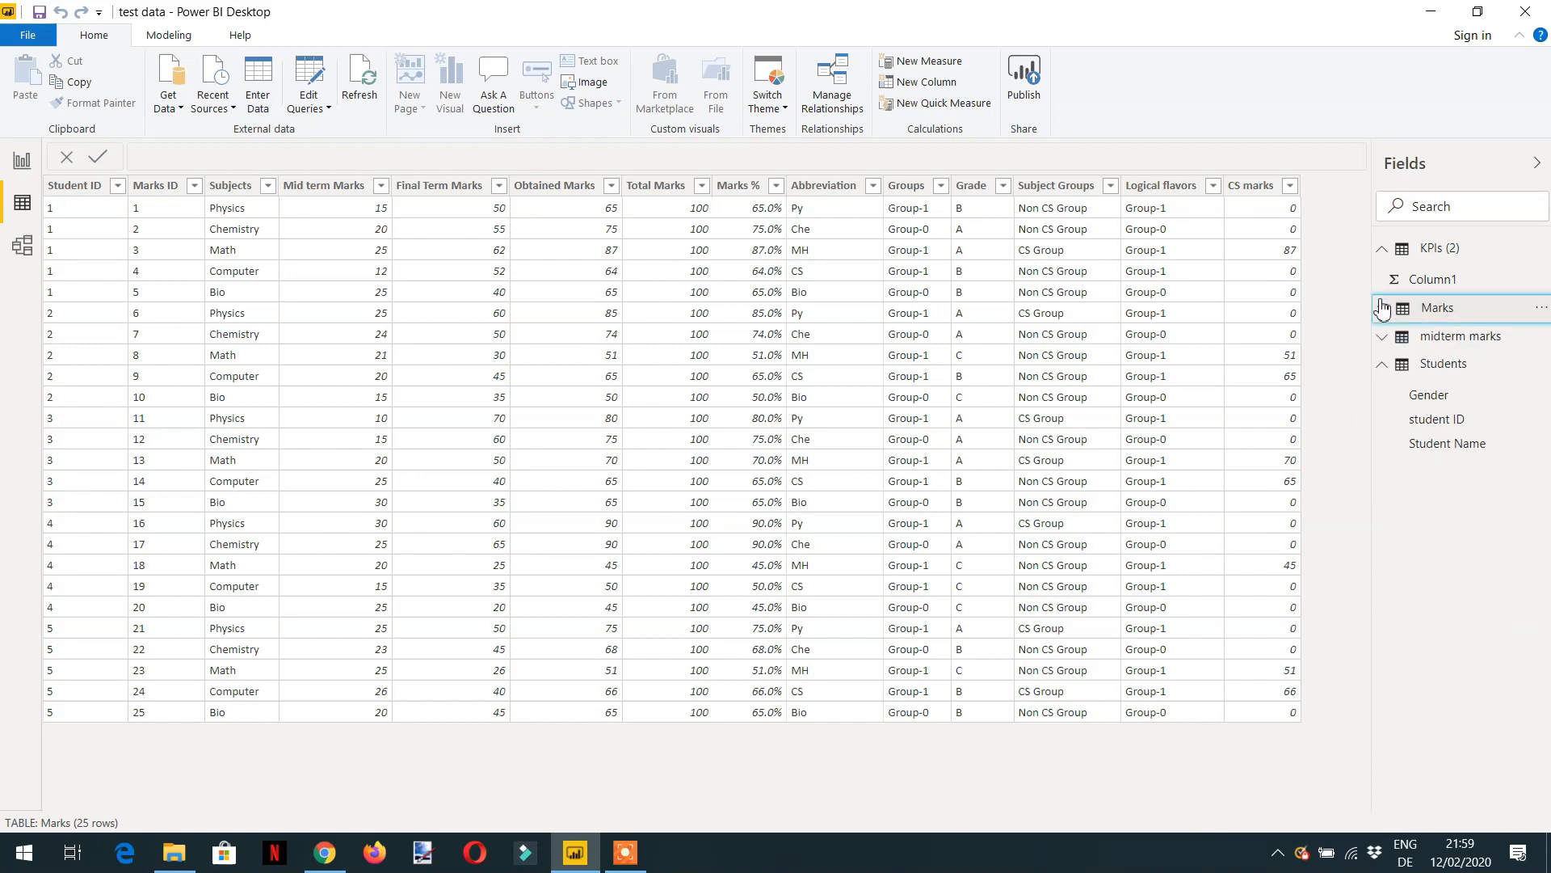
click(1430, 363)
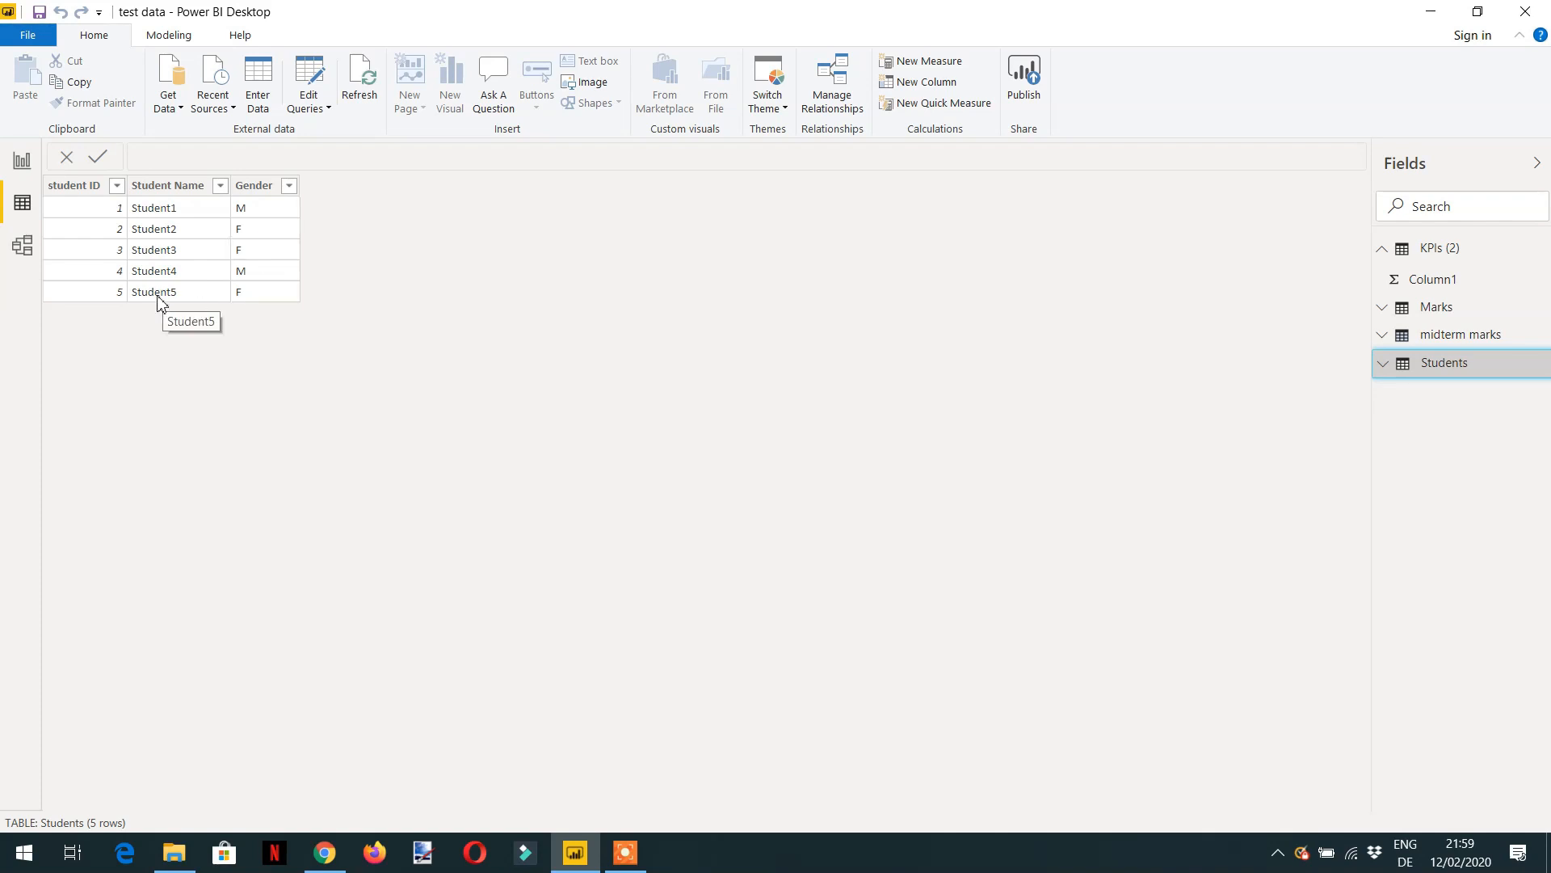
click(1447, 308)
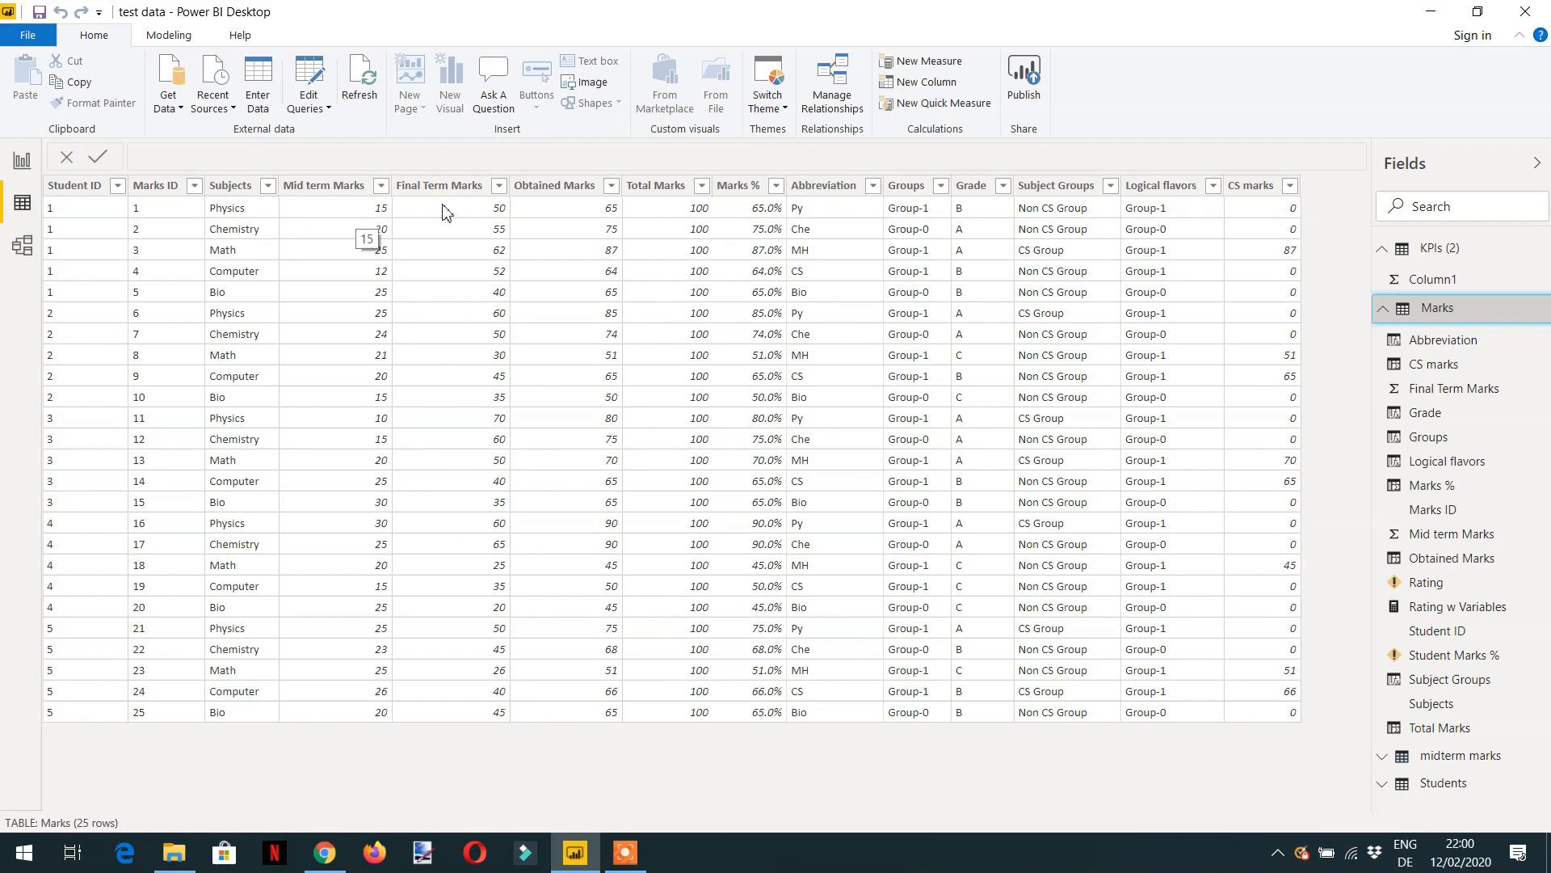
Start a new measure in the report and name it Total obtained markd
click(22, 160)
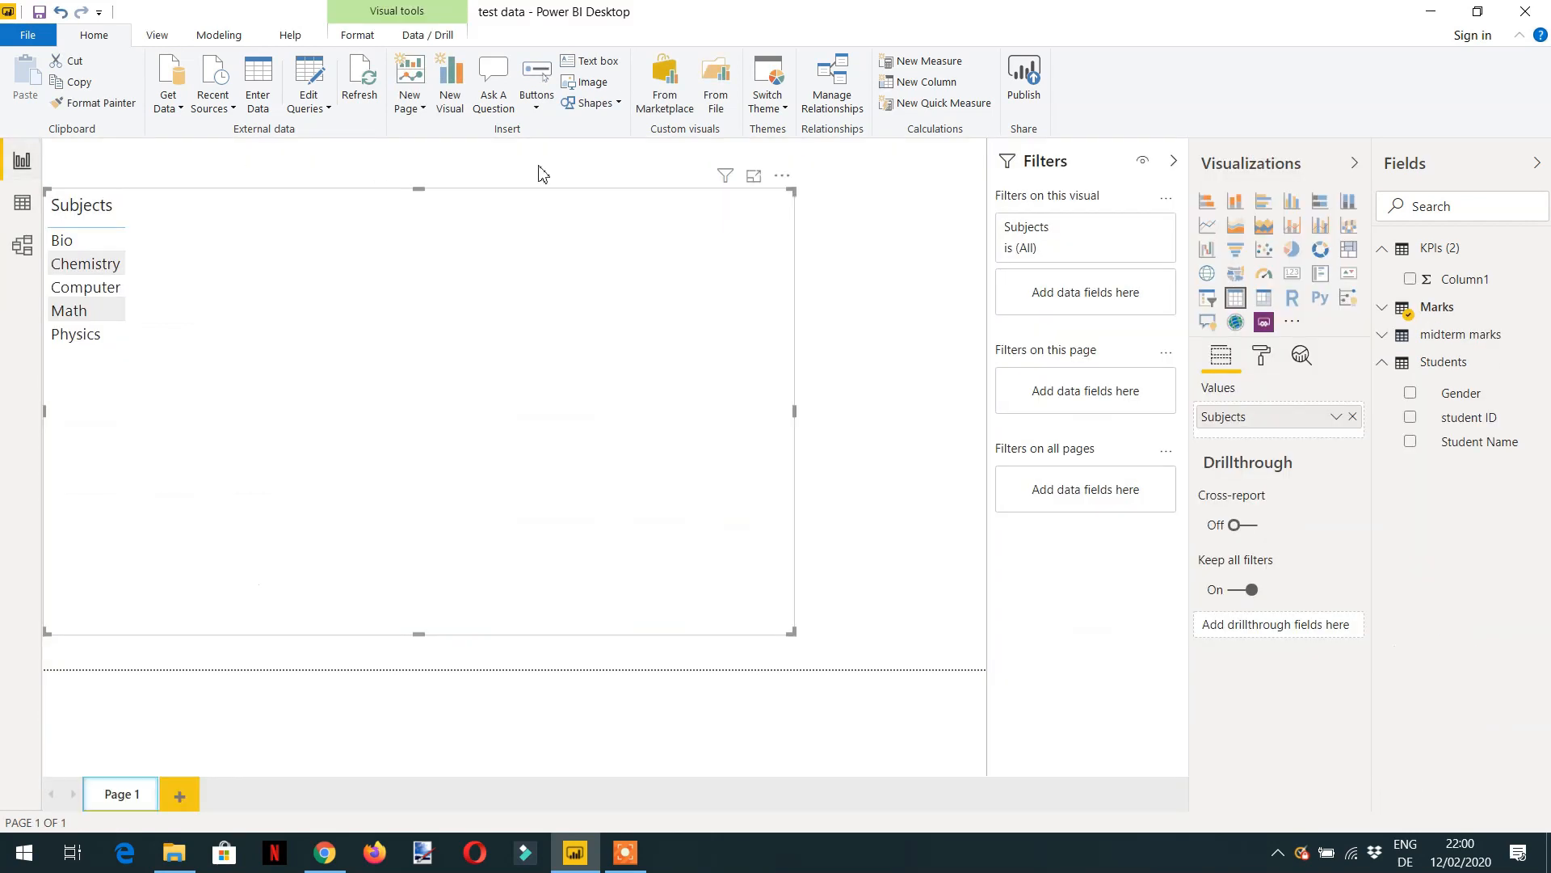
click(930, 62)
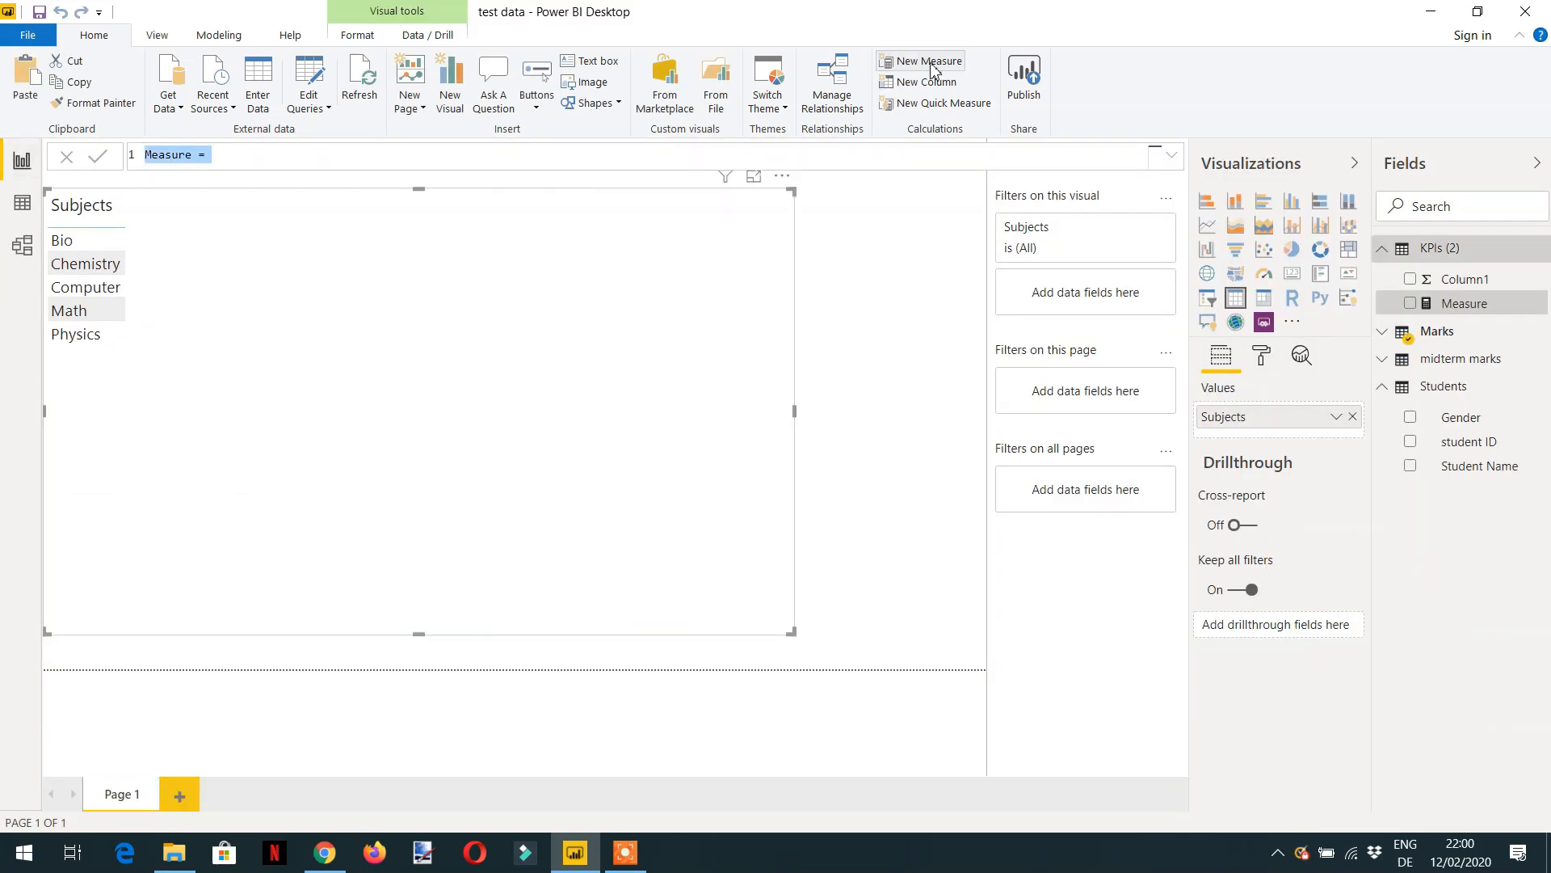
text(Total)
key(BackSpace)
key(BackSpace)
key(BackSpace)
key(BackSpace)
text(otal obtea)
key(BackSpace)
key(BackSpace)
text(ained markd =)
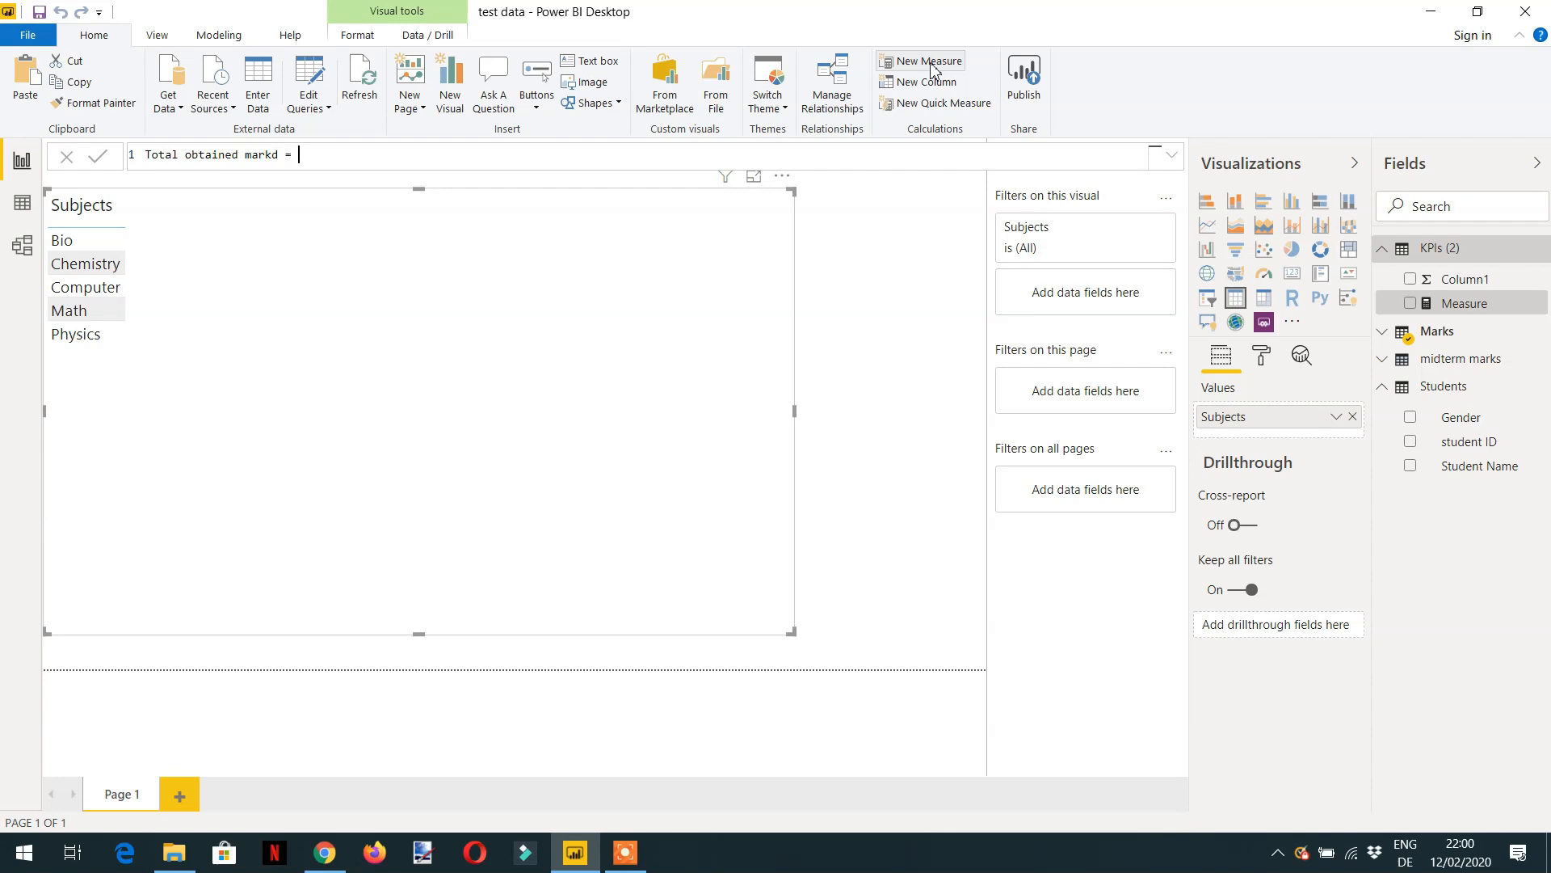
Define the measure as SUMX over the Marks table, adding Marks[Mid term Marks] and Marks[Final Term Marks], and commit it
text(sumx)
key(Tab)
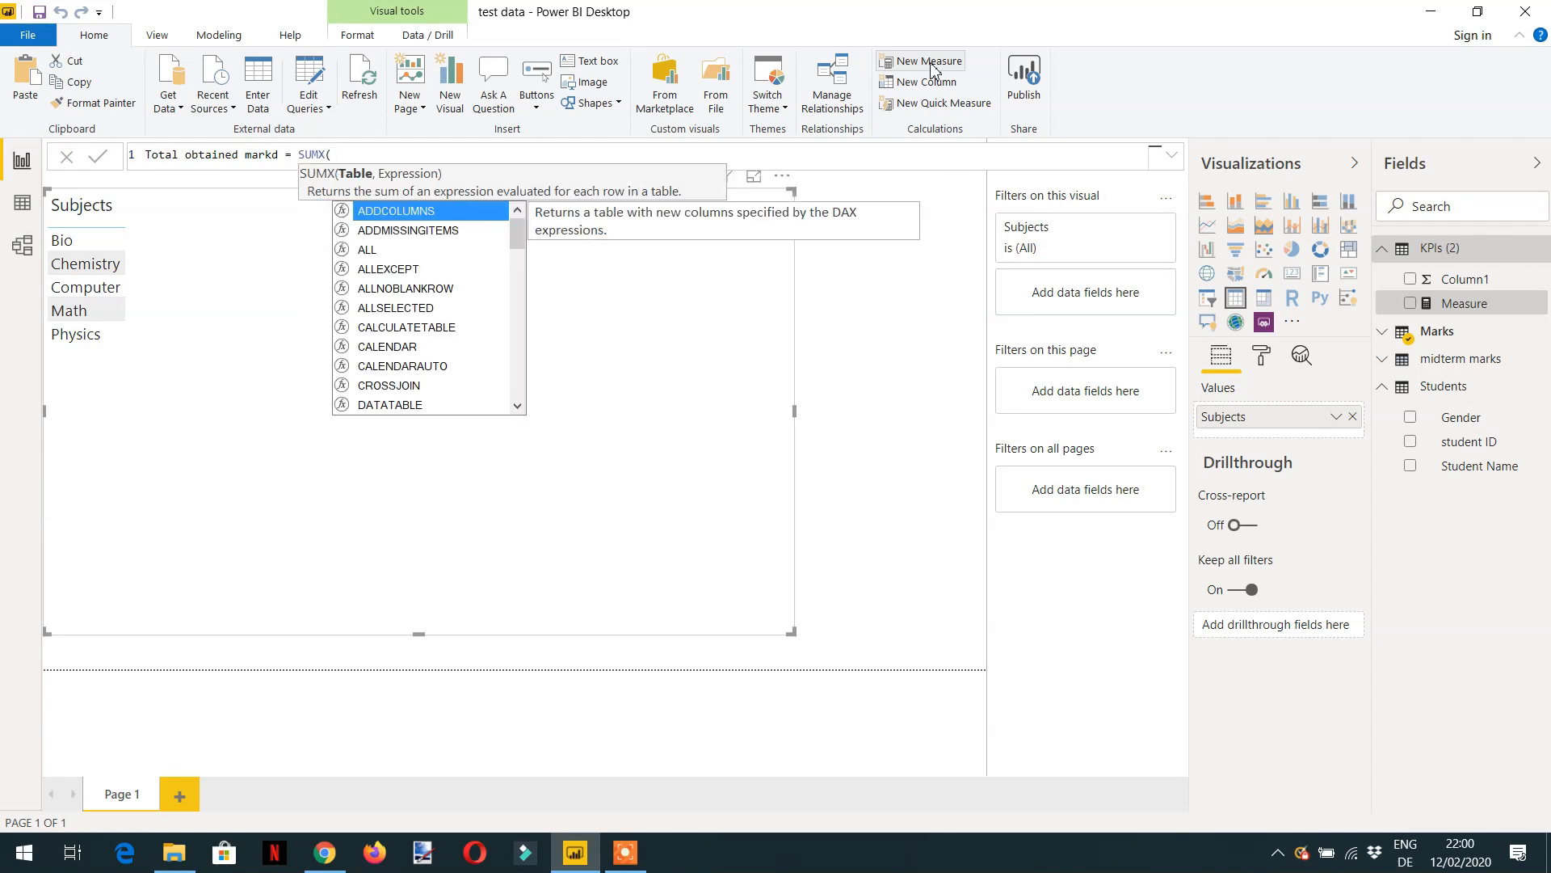
text(Marks,)
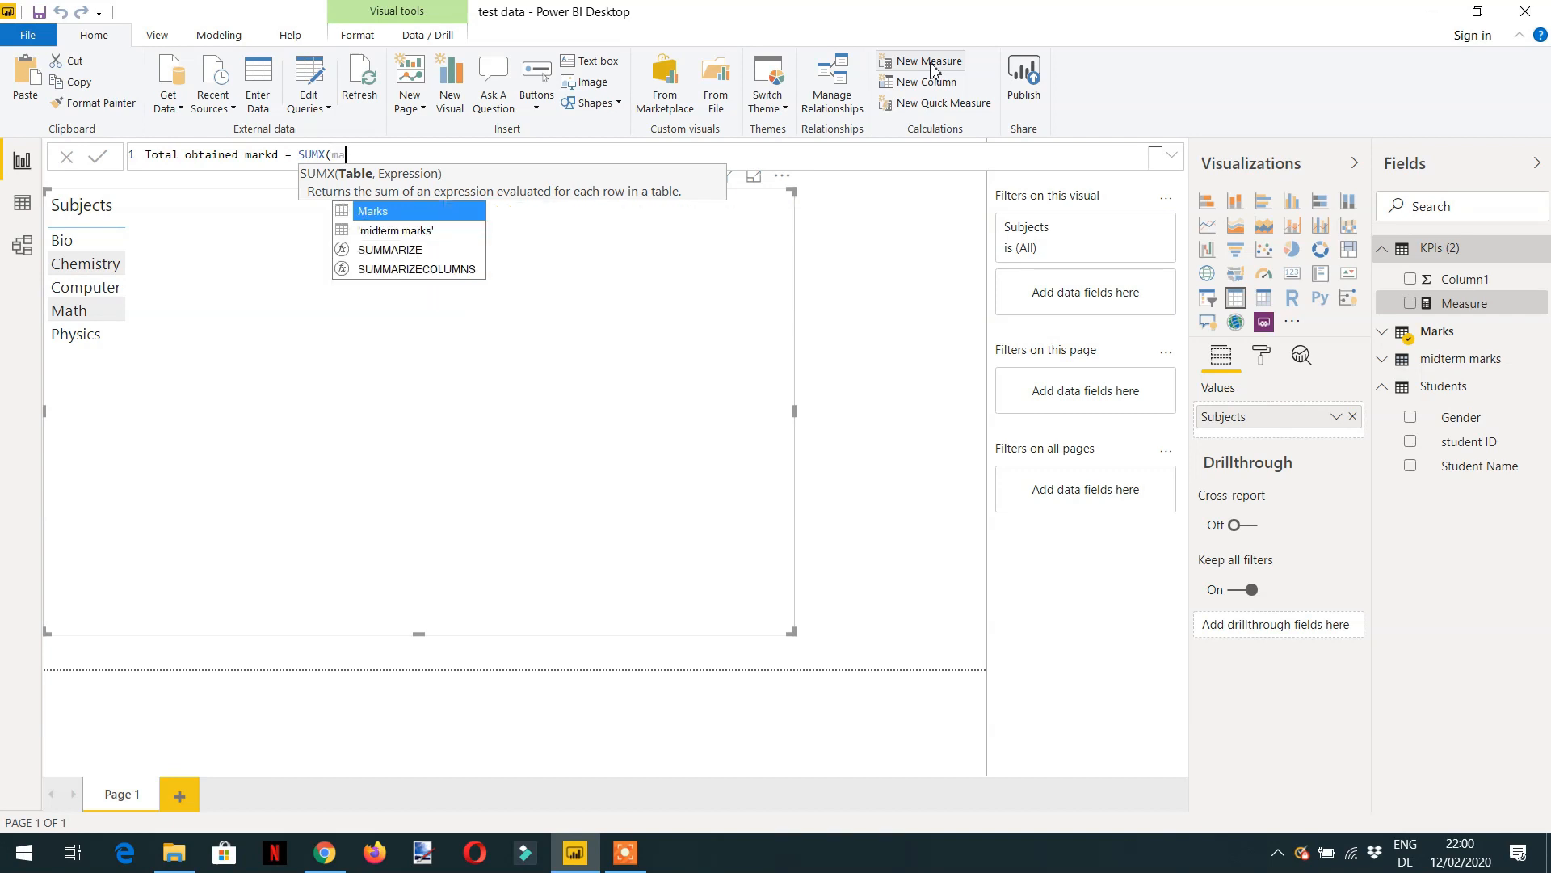
text(mid)
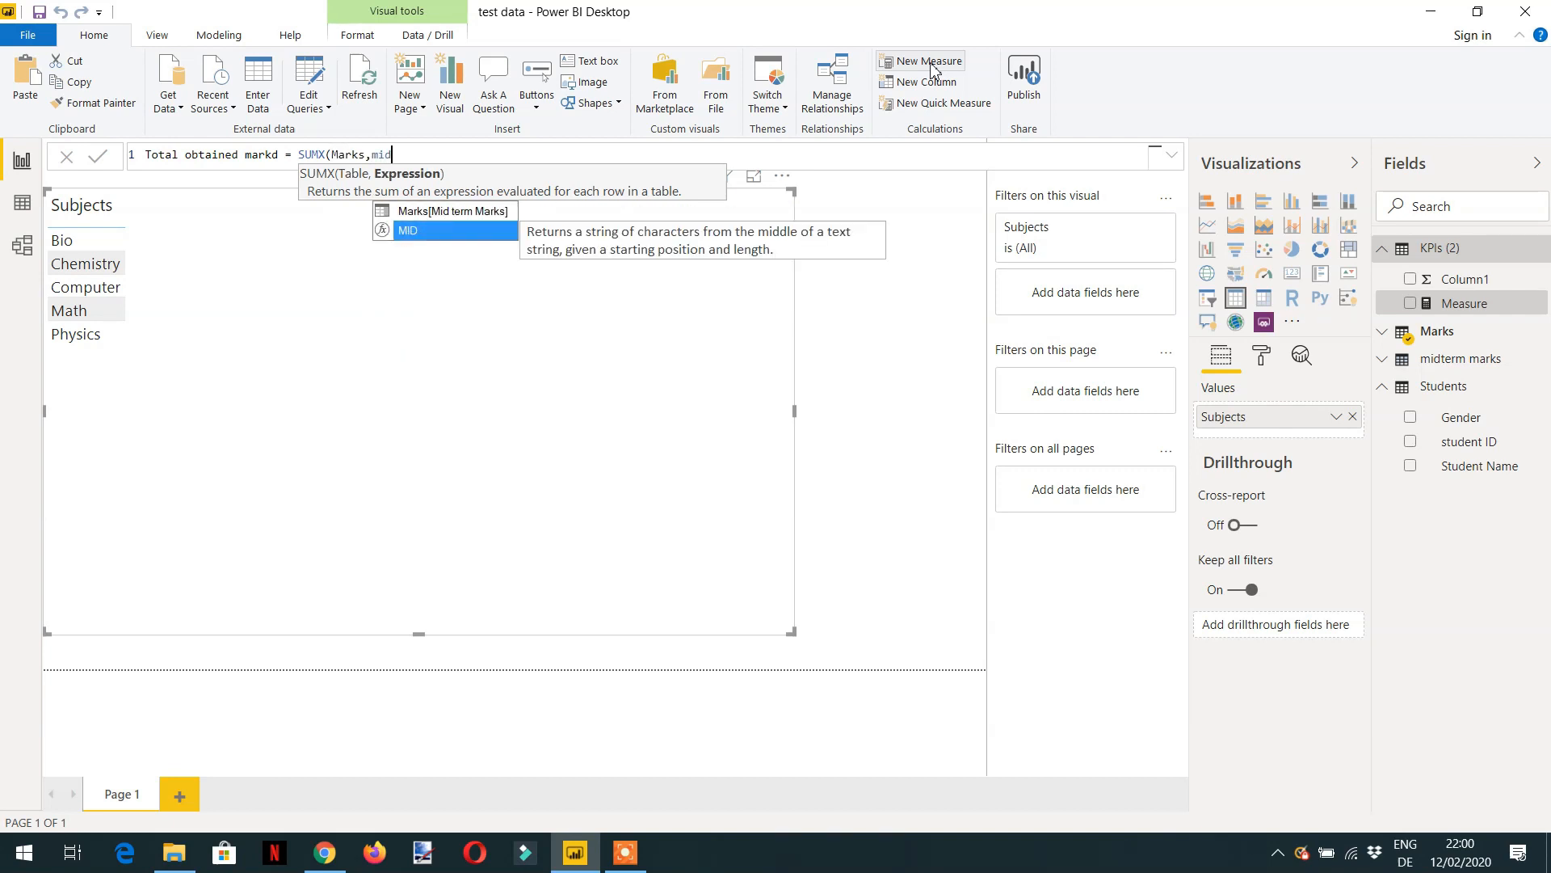
key(Up)
key(Tab)
text(+ final)
key(Tab)
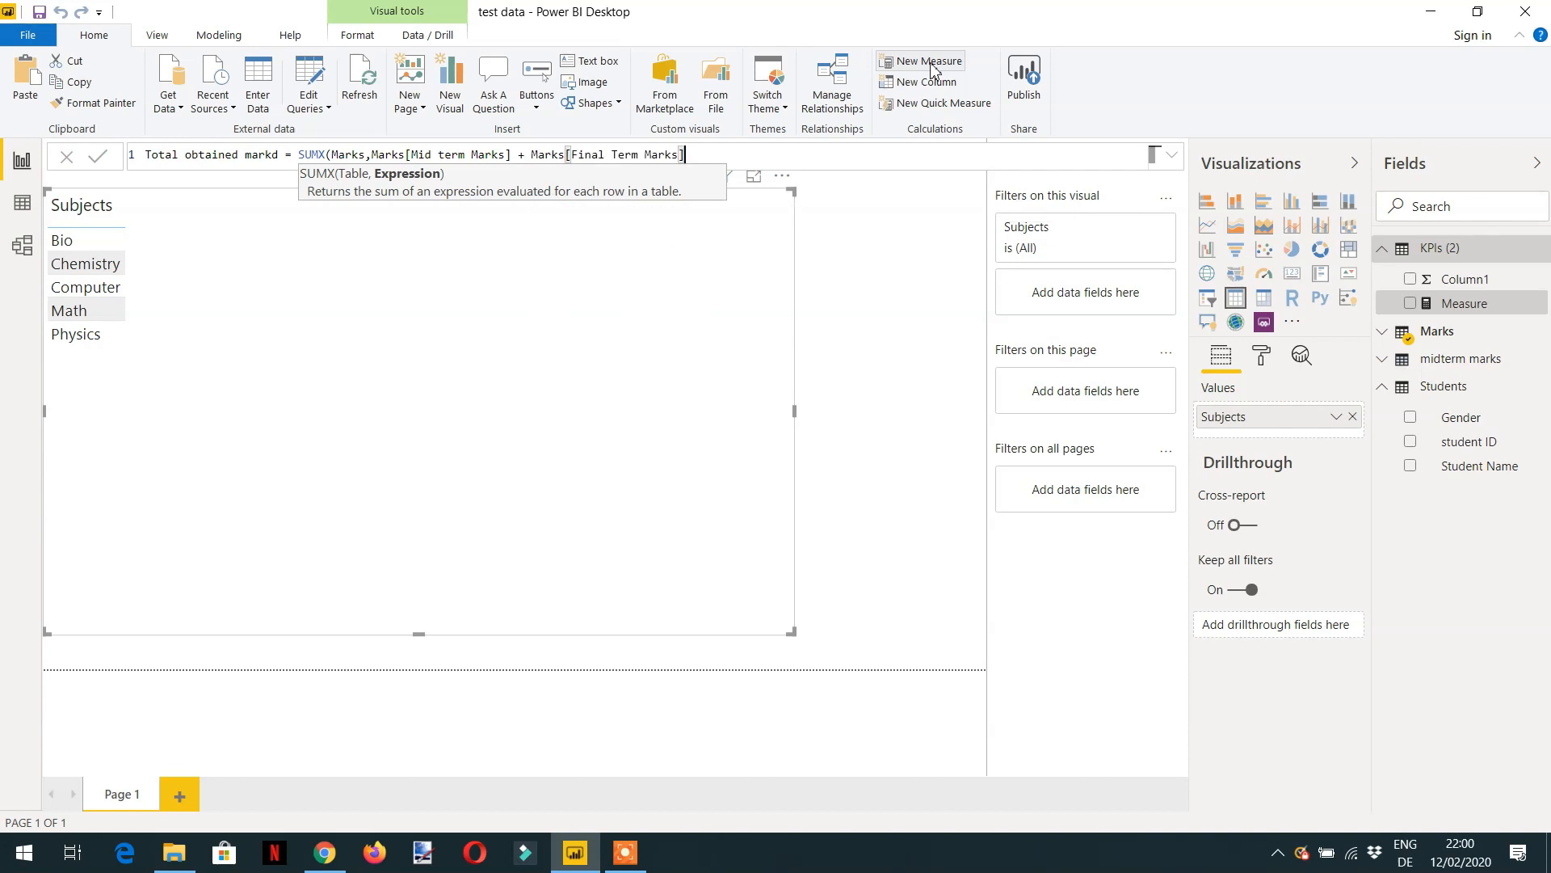
text()+)
key(BackSpace)
key(Return)
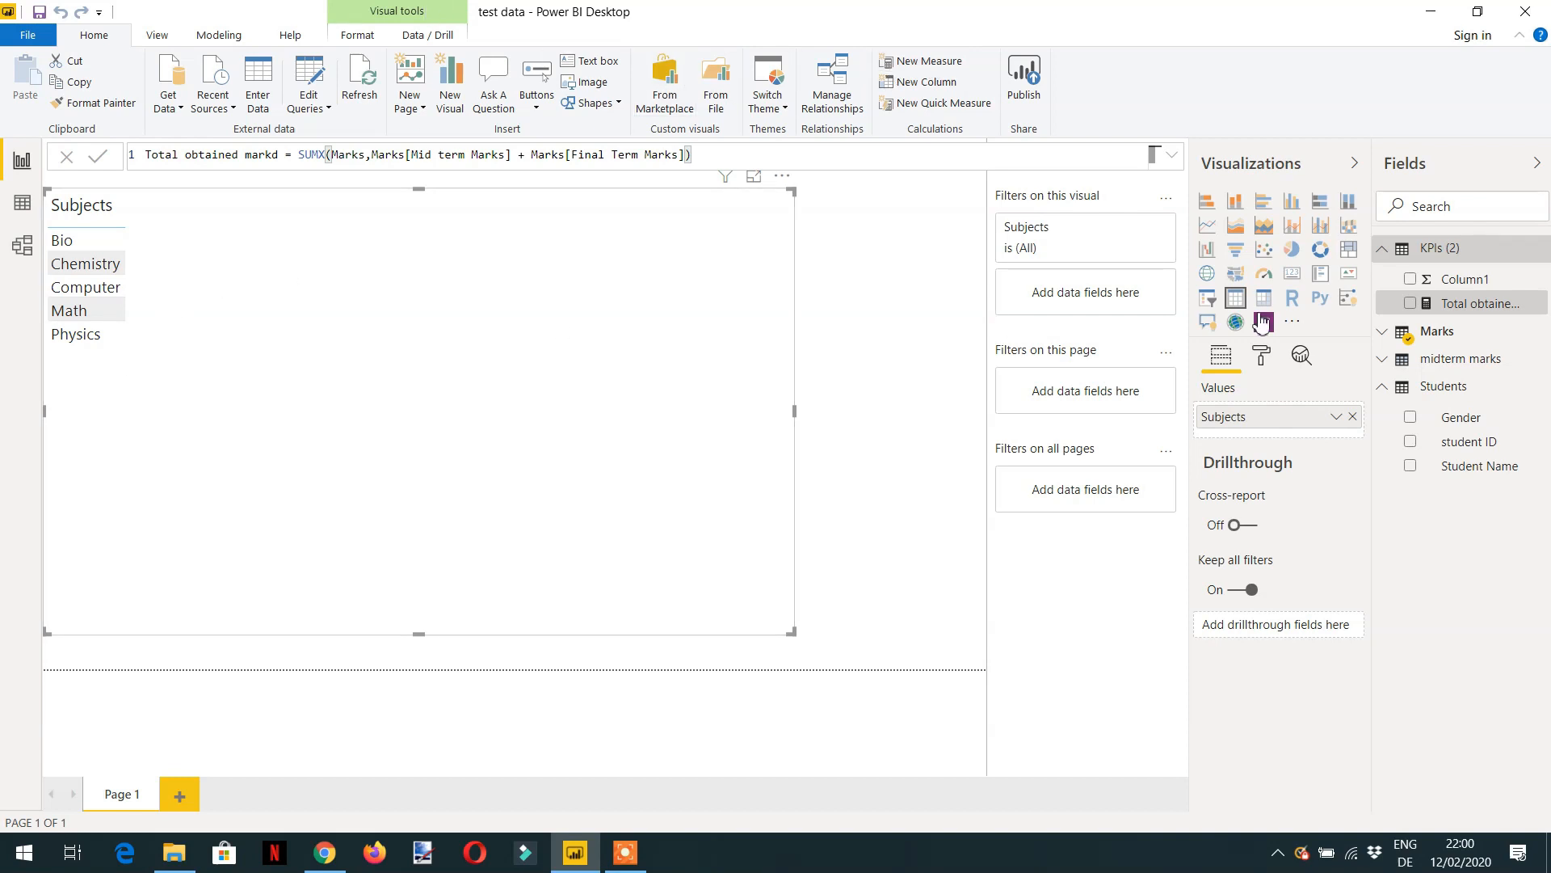
Add the Total obtained markd measure to the Subjects table visual
drag(1461, 306, 319, 419)
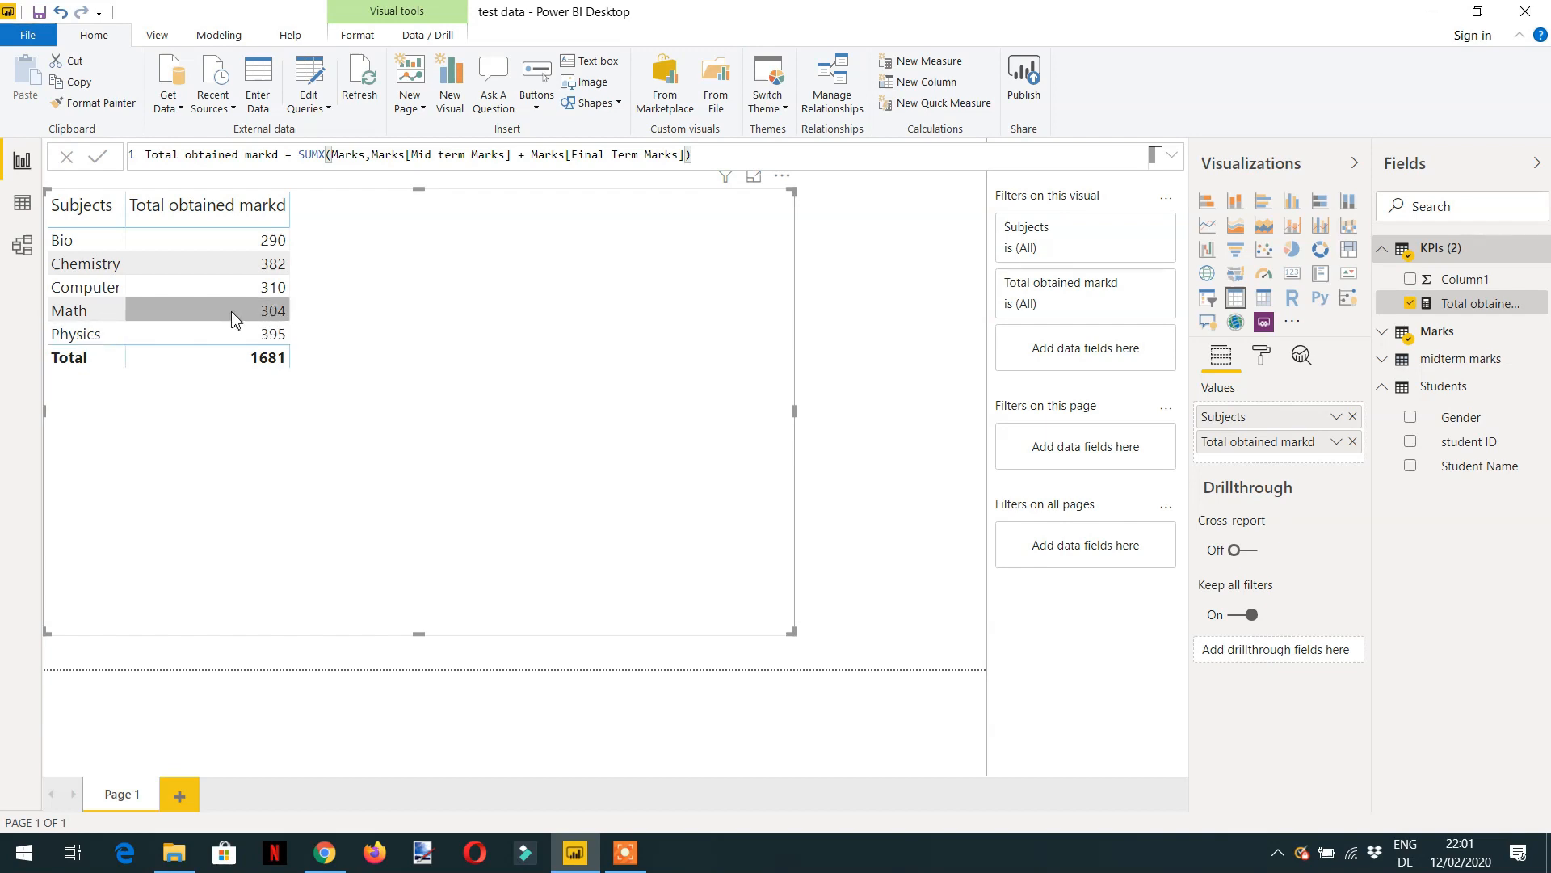
drag(253, 302, 296, 328)
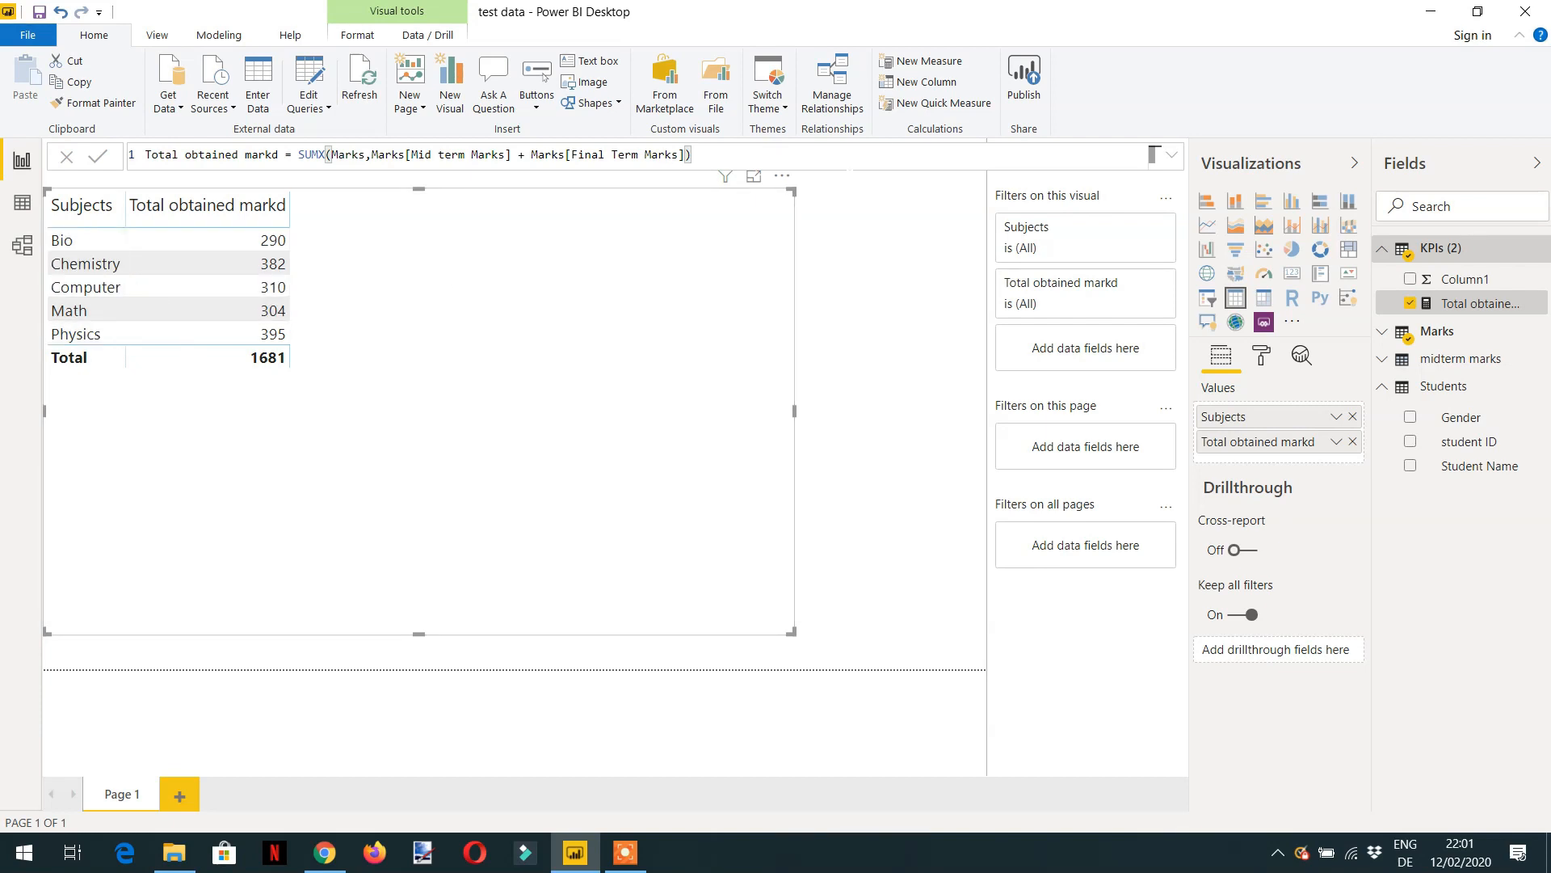
Create a measure named Math marks that uses CALCULATE with [Total obtained markd] as its expression
click(927, 65)
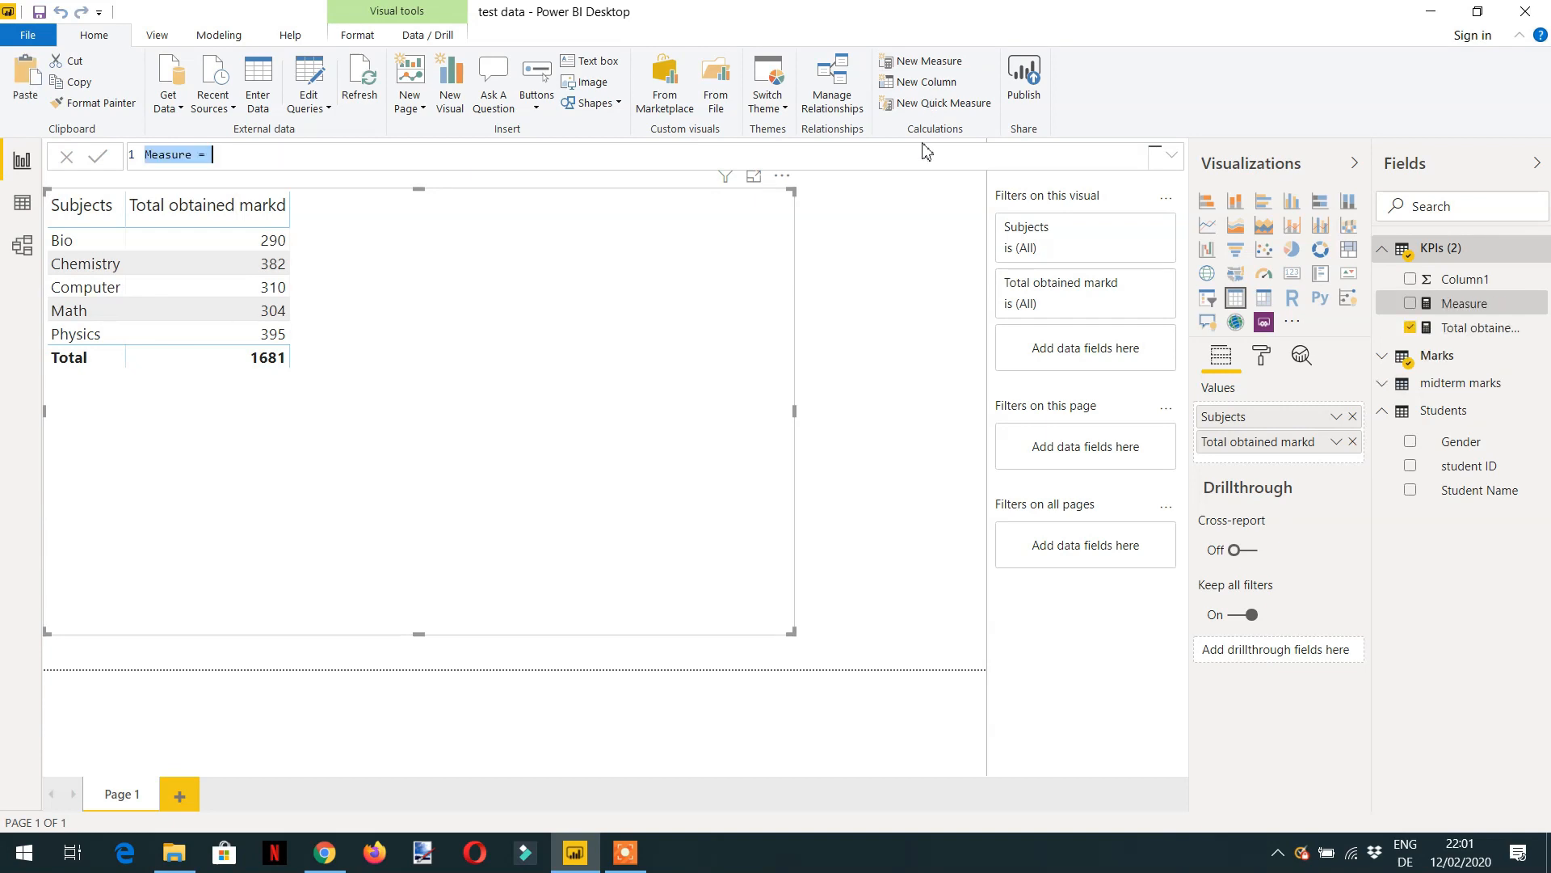
text(M)
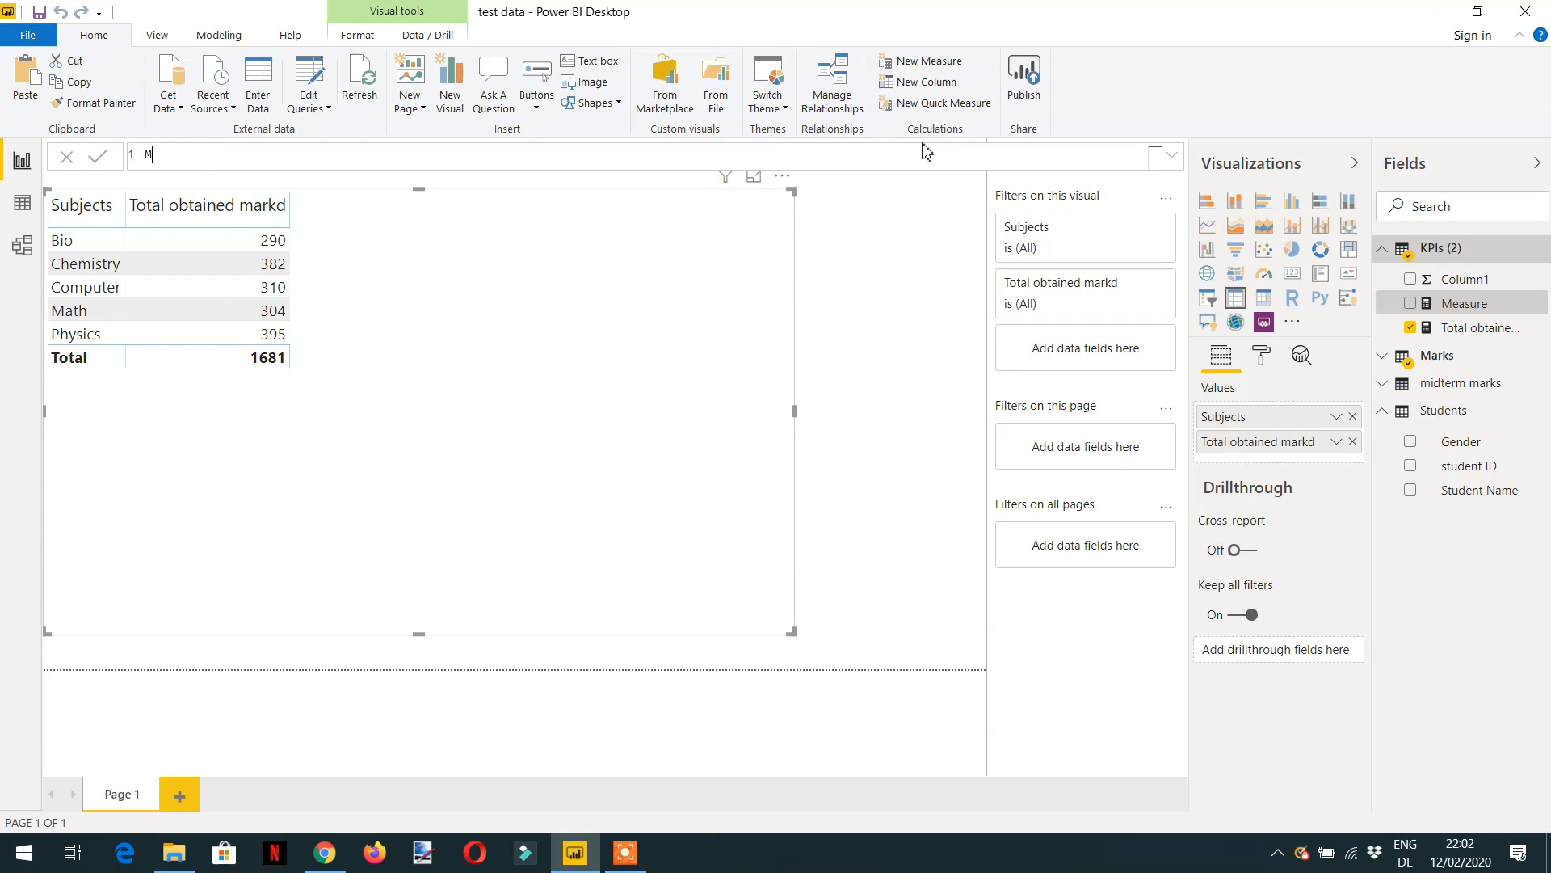
text(ath marks ?)
text(= CALCULATE()
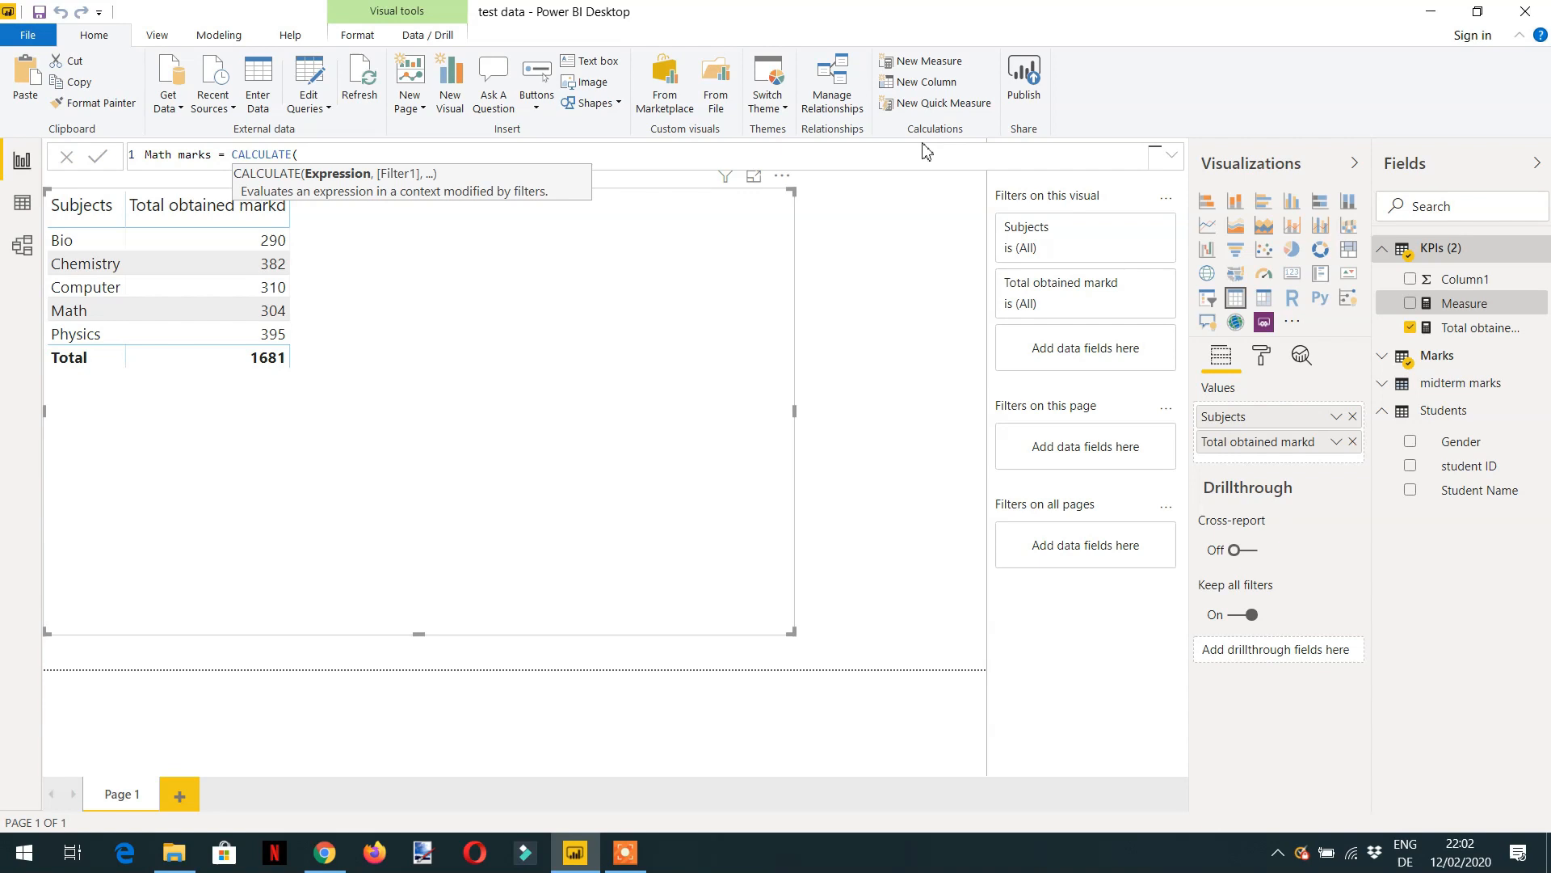
text(tot)
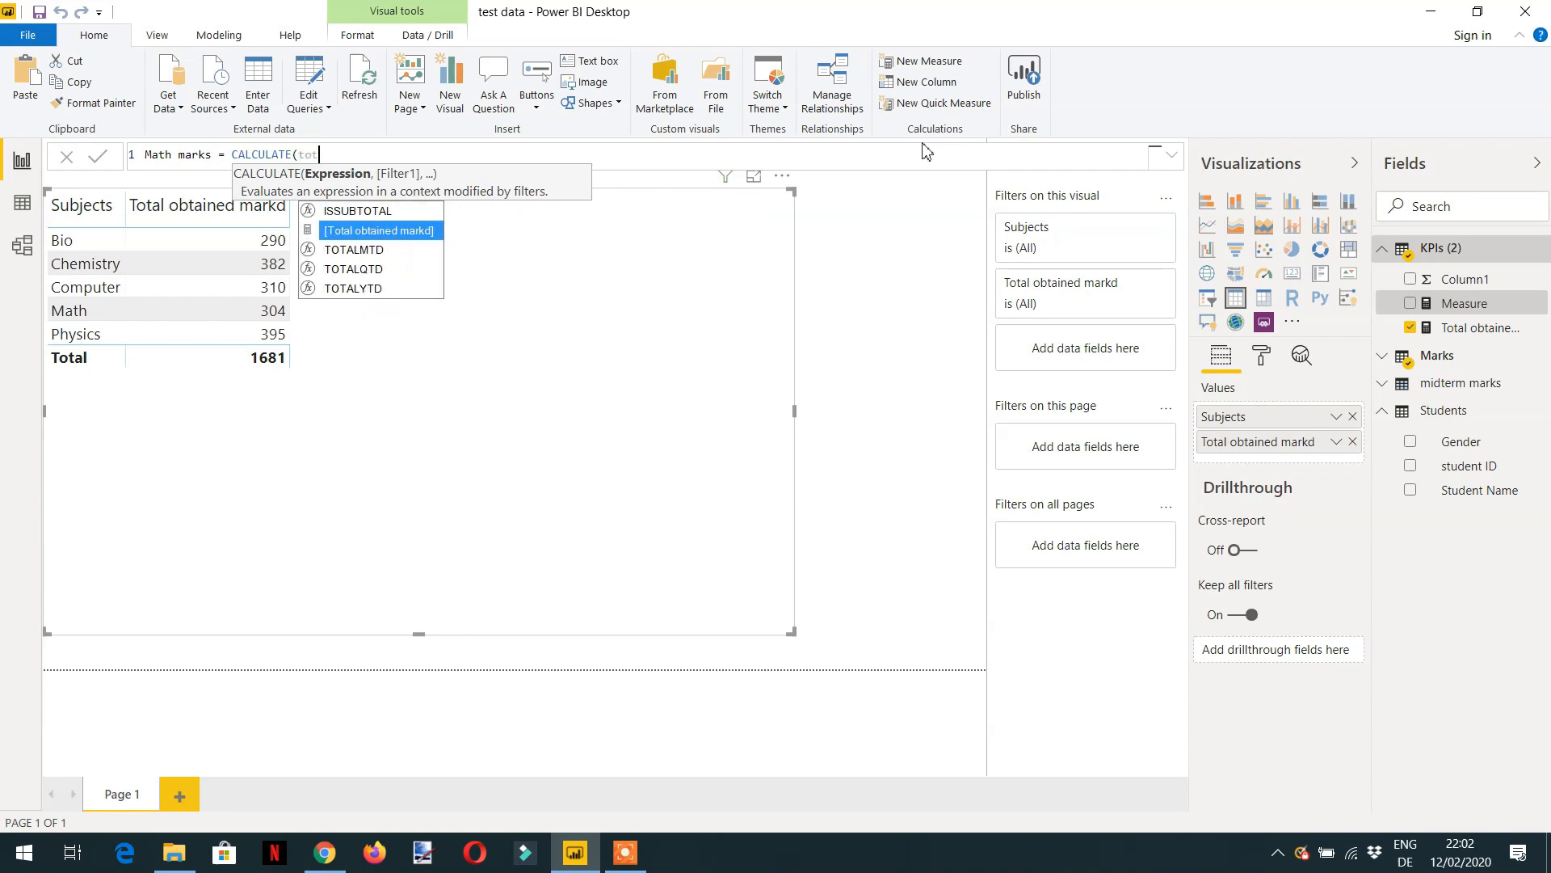
key(Tab)
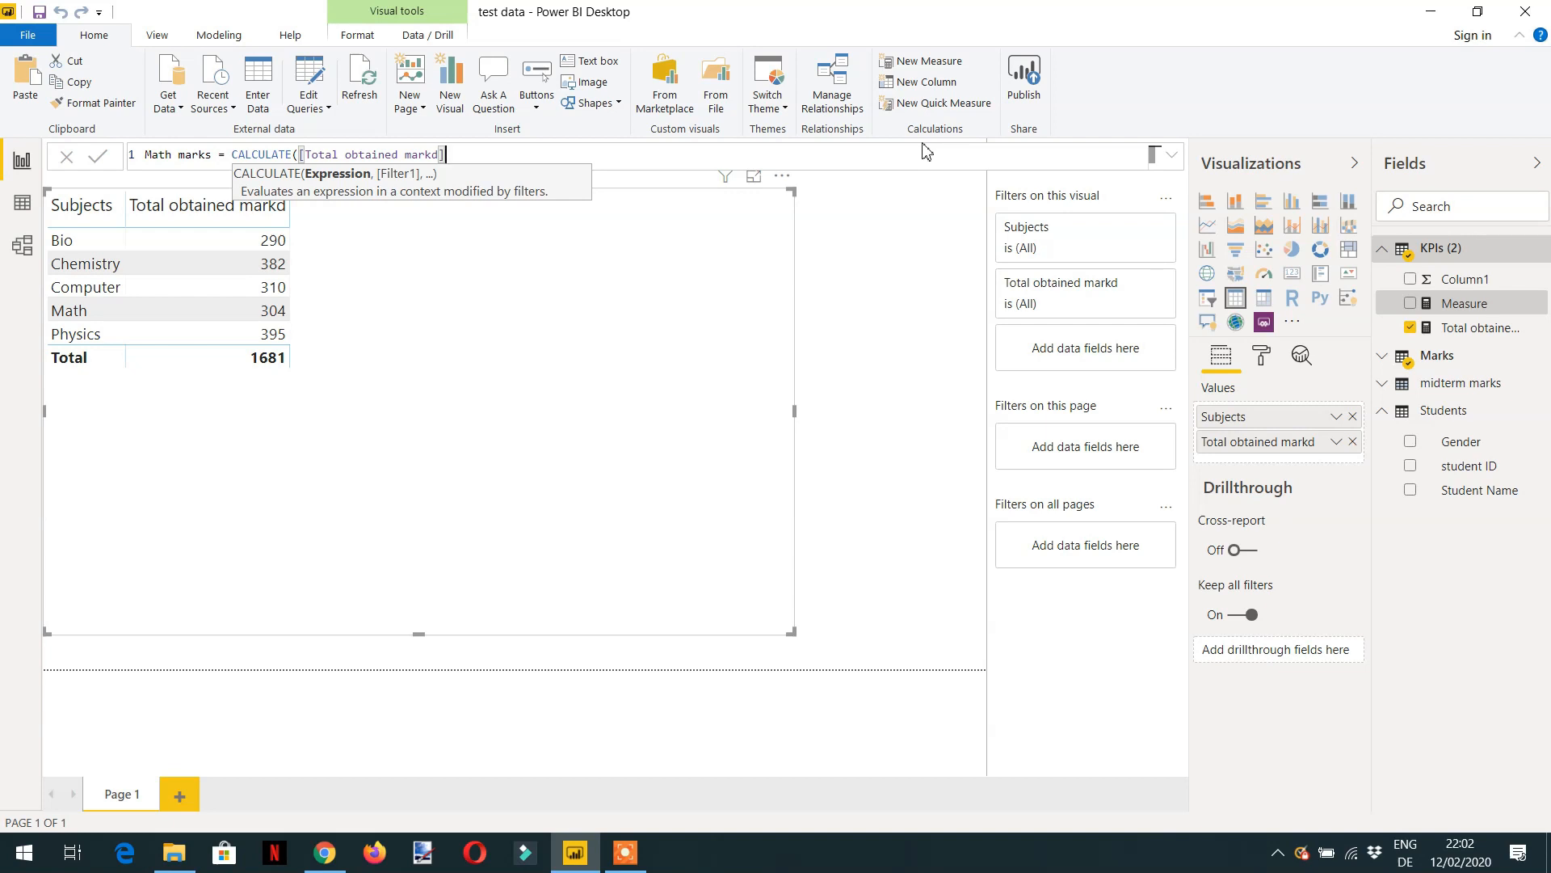
text(,)
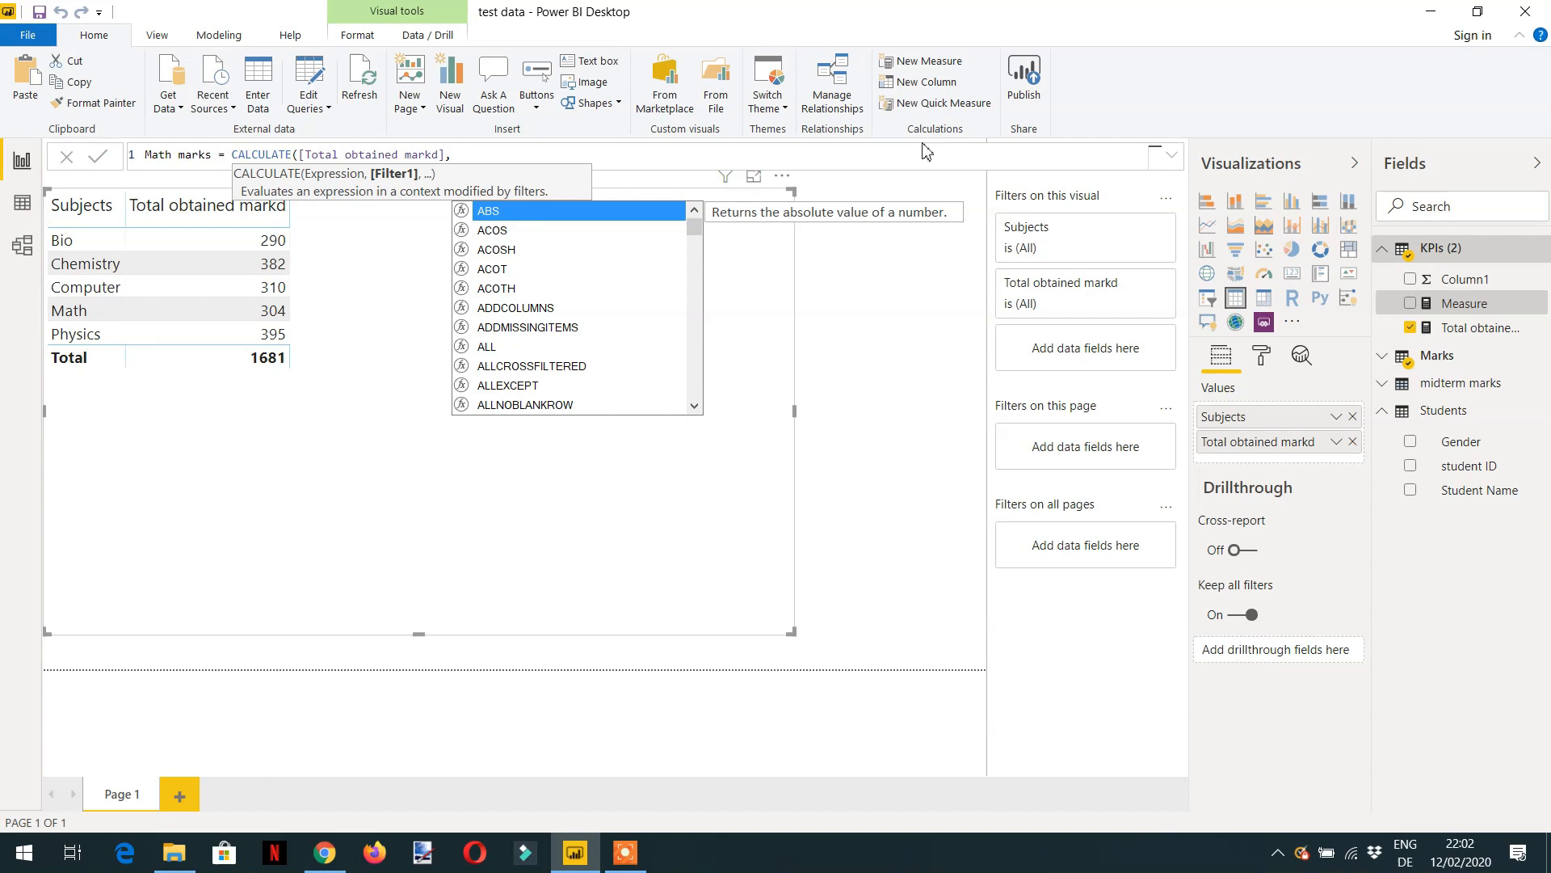
Complete the Math marks measure with the filter Marks[Subjects] = "Math"
text(subj)
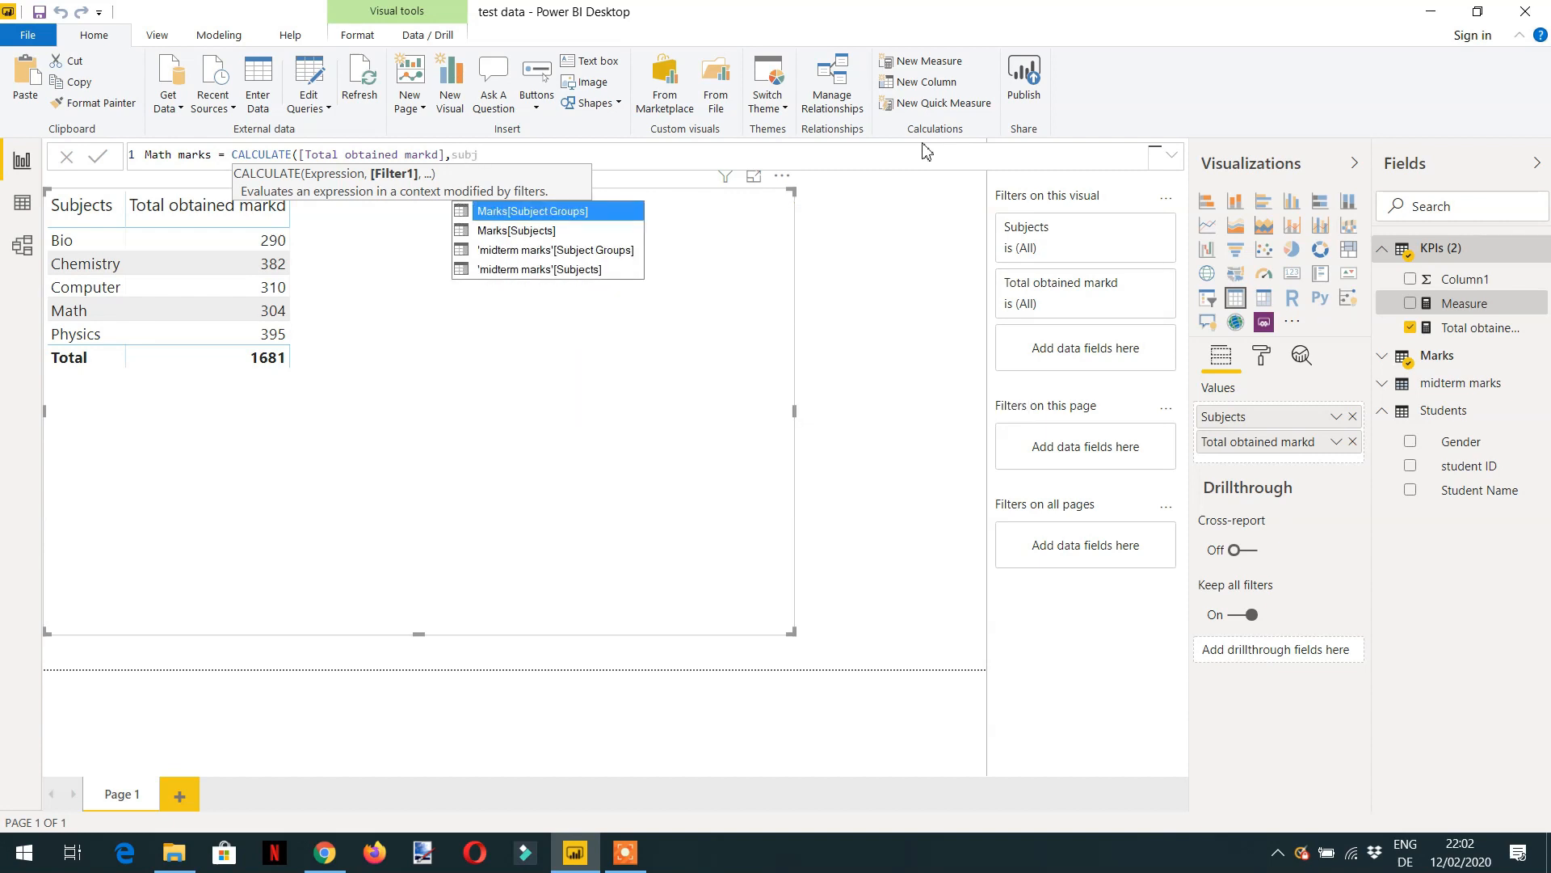
key(Down)
key(Tab)
text(= )
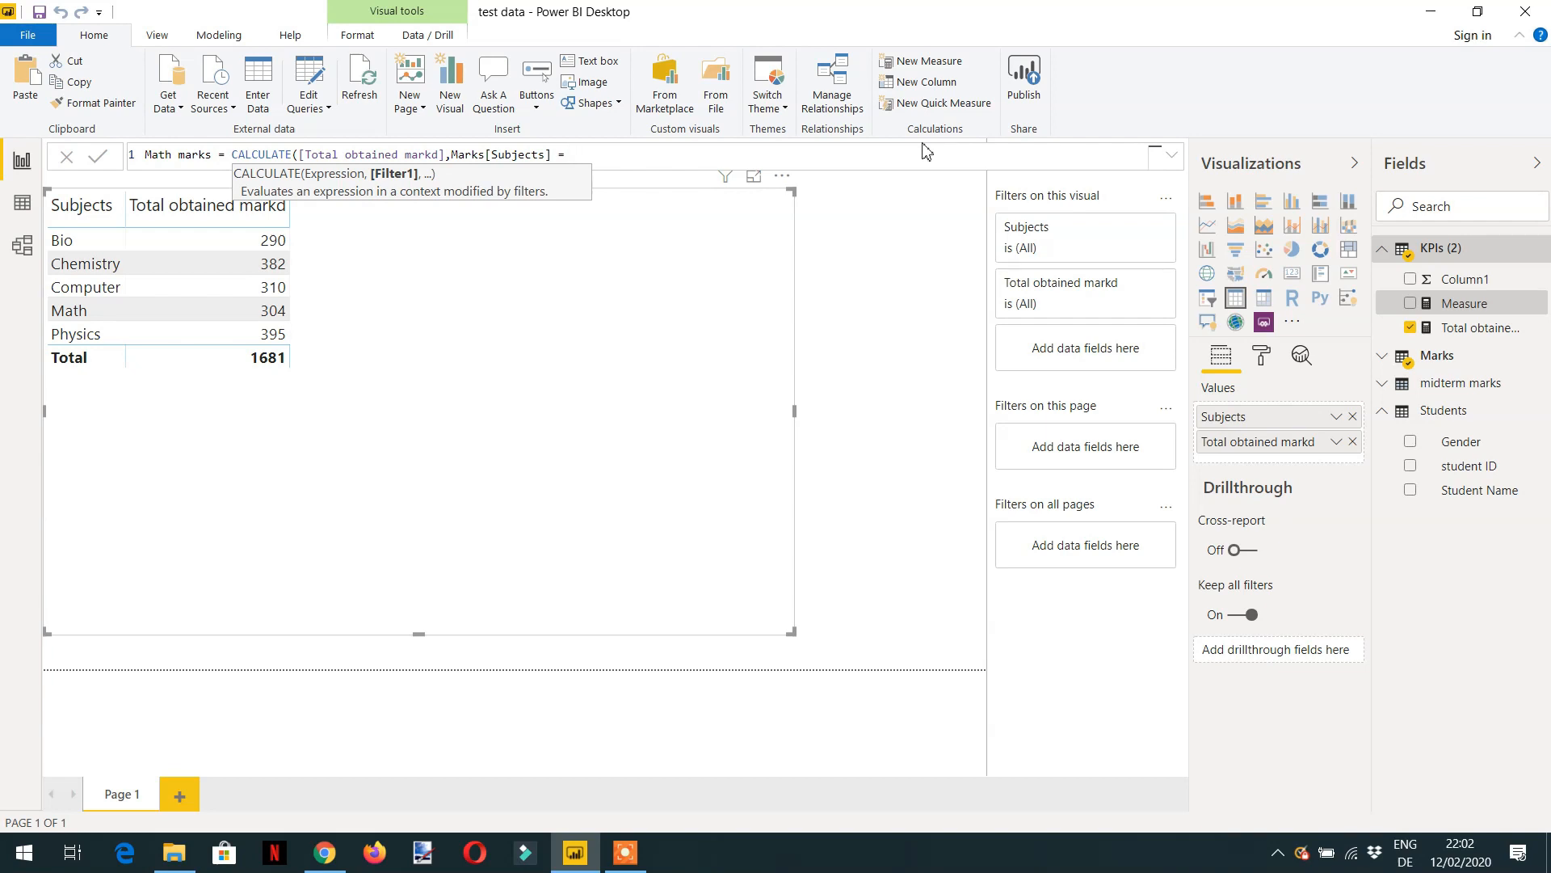
text("")
text())
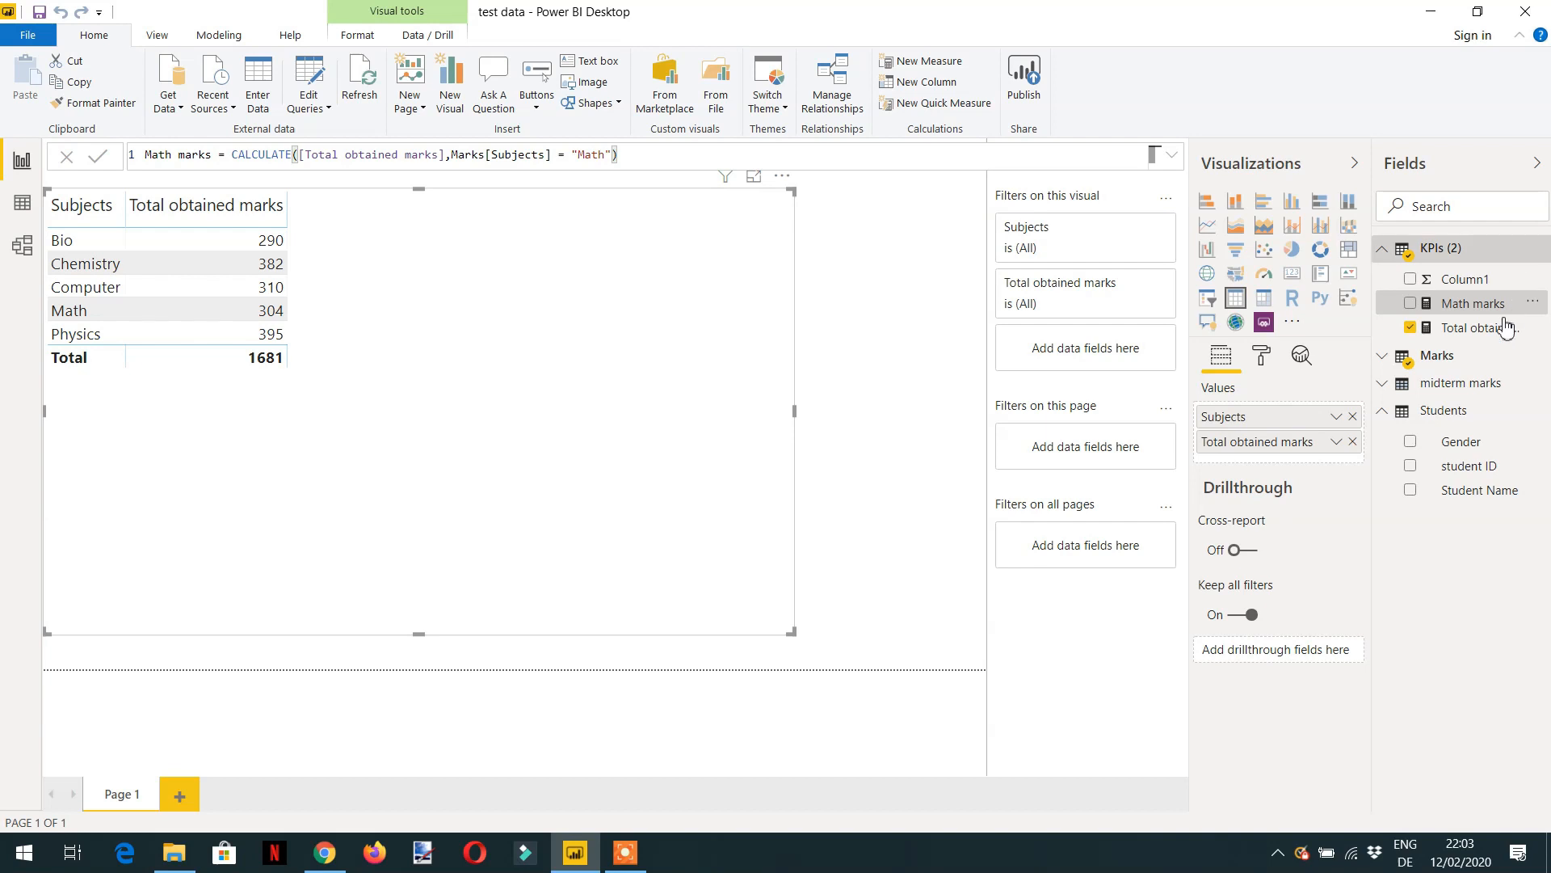
Add Math marks to the table visual and replace Subjects and Total obtained marks with Student Name as the first column
drag(1472, 304, 428, 343)
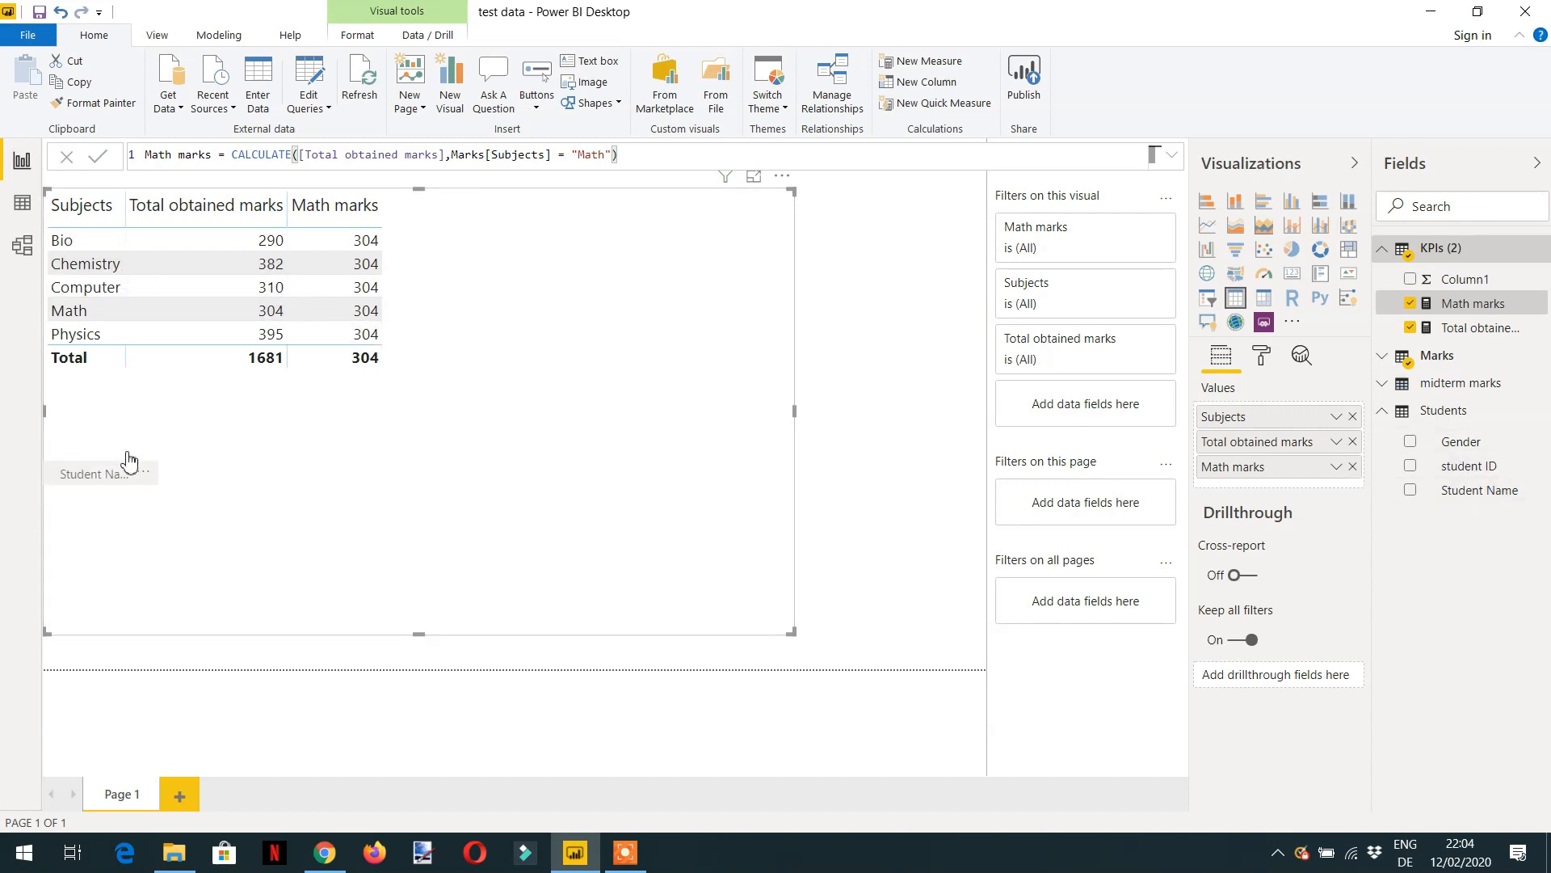
click(1354, 417)
drag(1273, 468, 1282, 412)
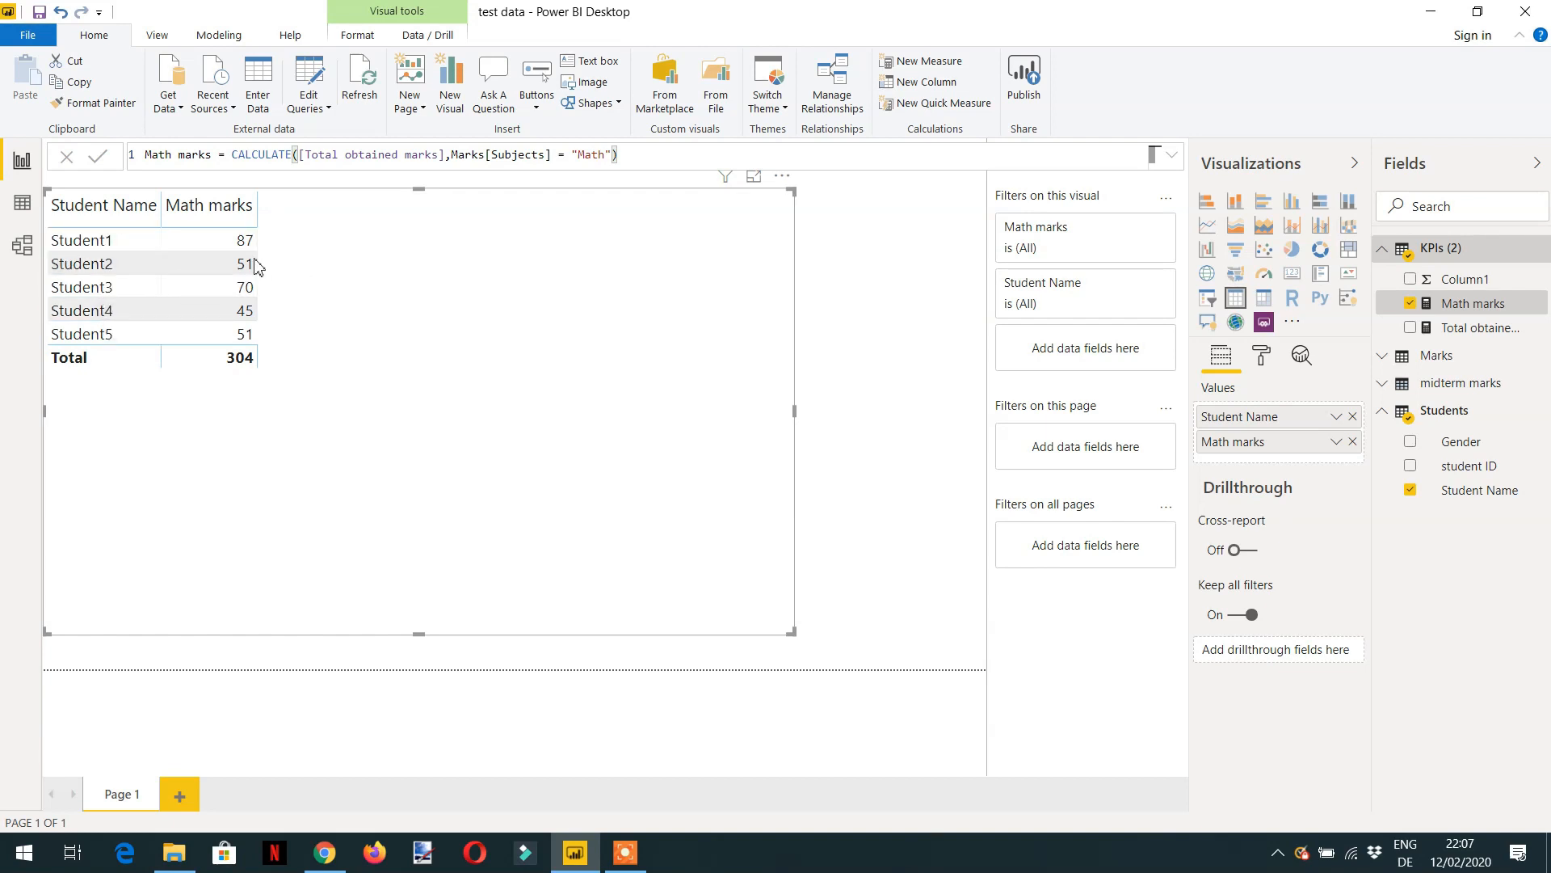
Review the CALCULATE formula of the Math marks measure
drag(618, 154, 225, 155)
click(618, 155)
drag(618, 155, 159, 155)
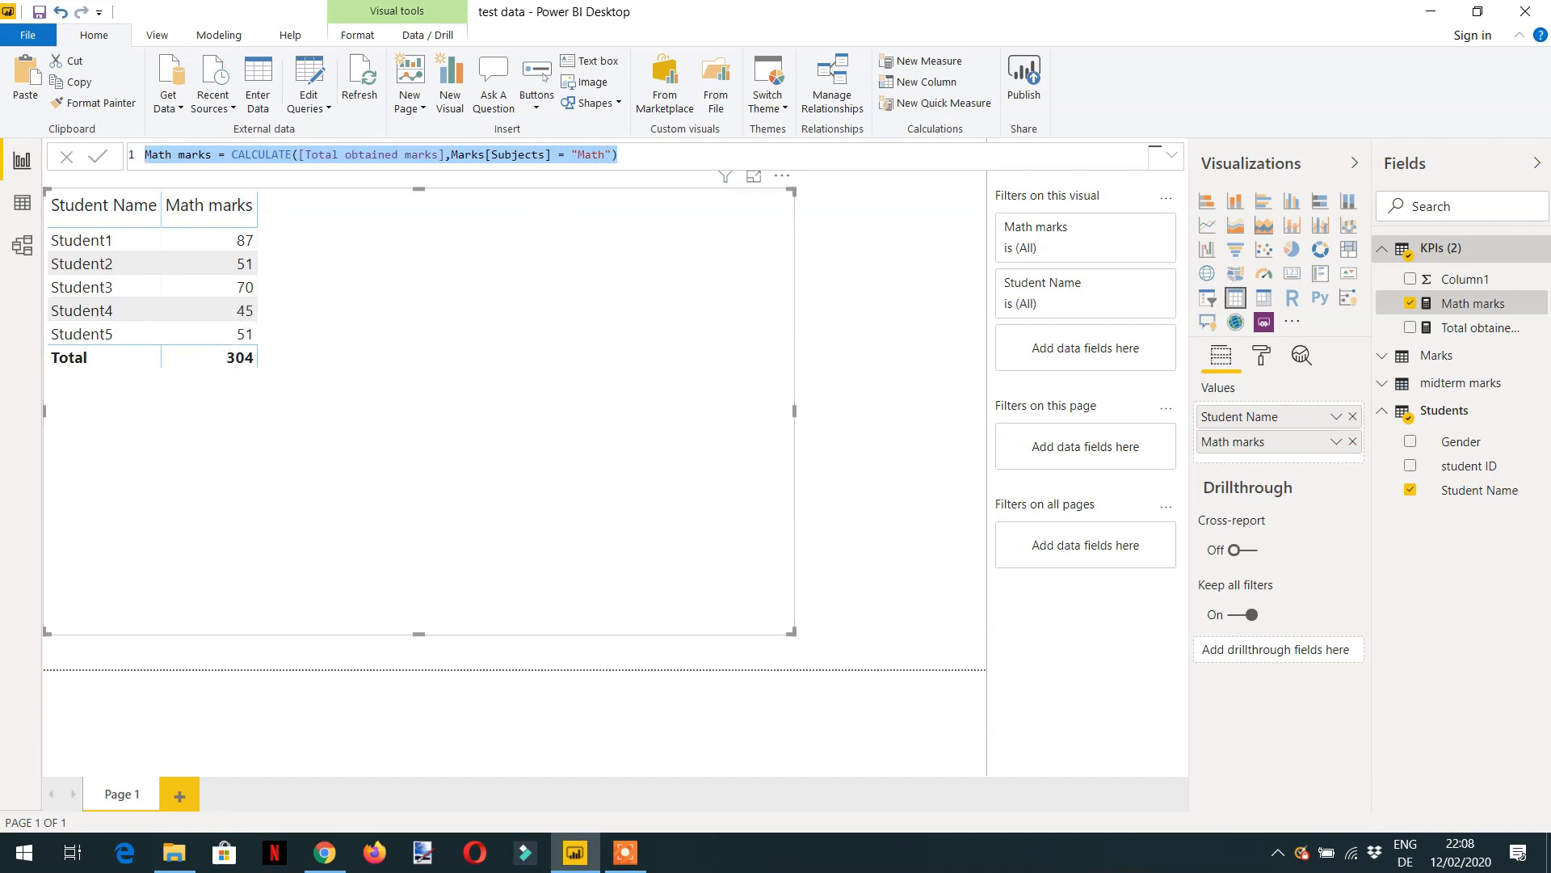
click(619, 154)
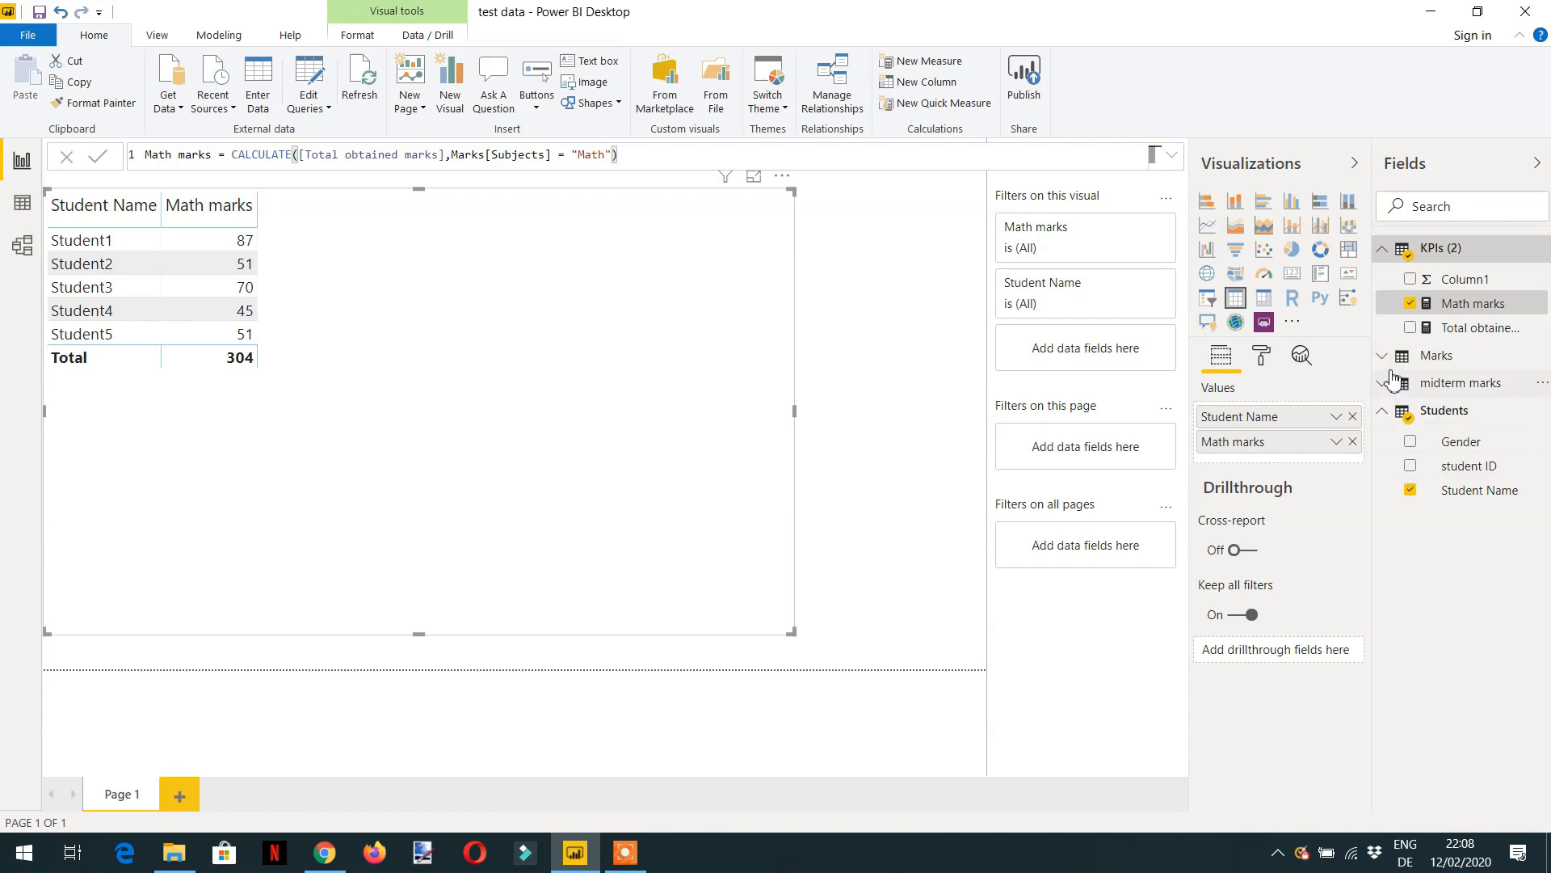
Replace Student Name with Subjects from the Marks table as the table visual's first column, ahead of Math marks
click(1387, 357)
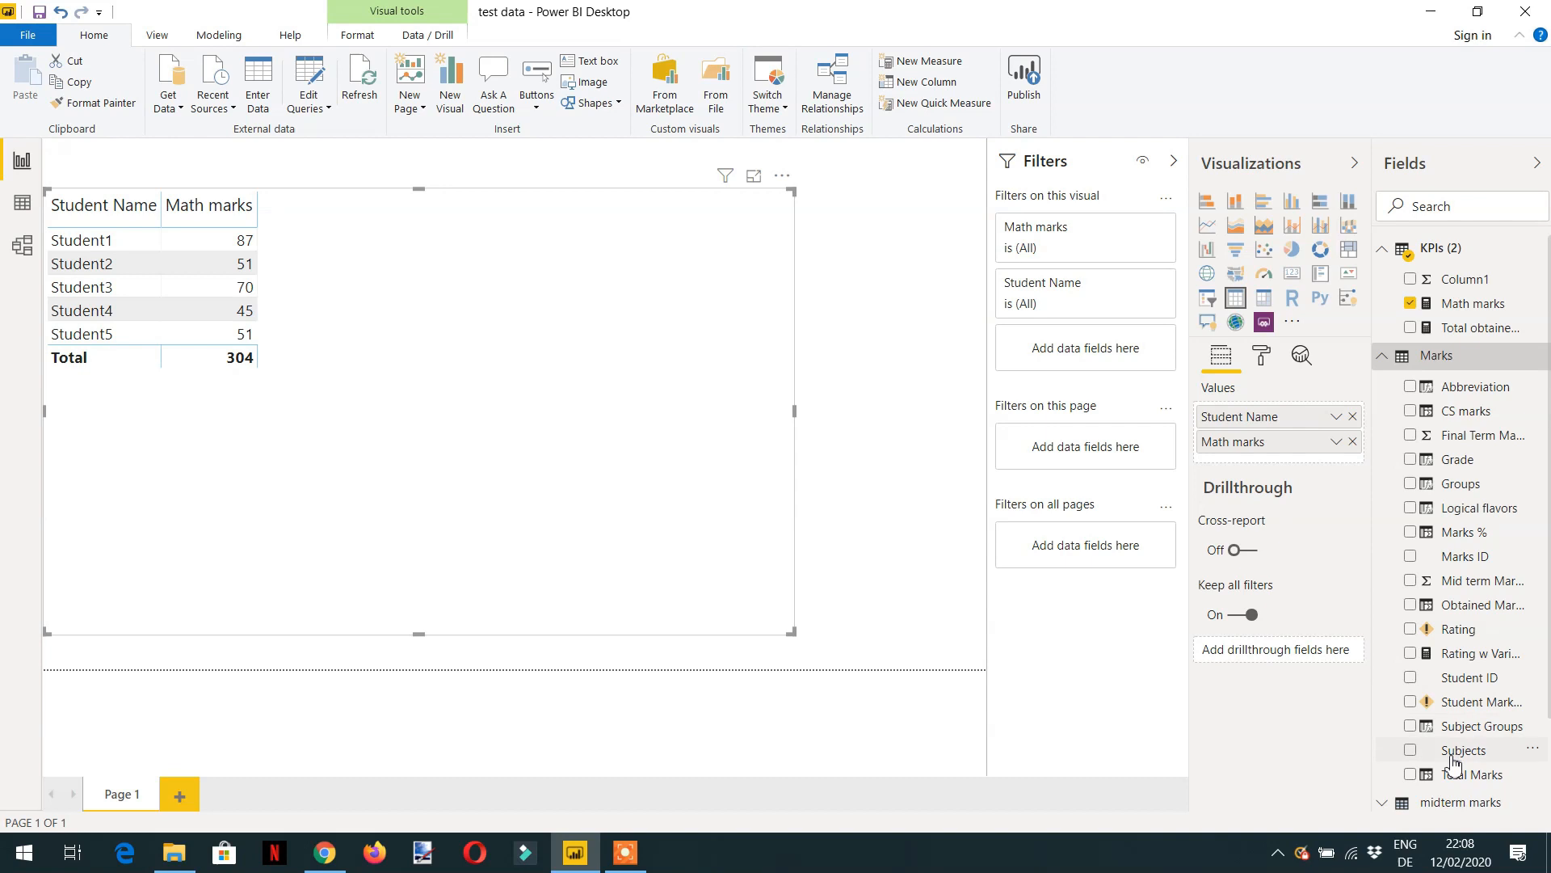
click(1411, 751)
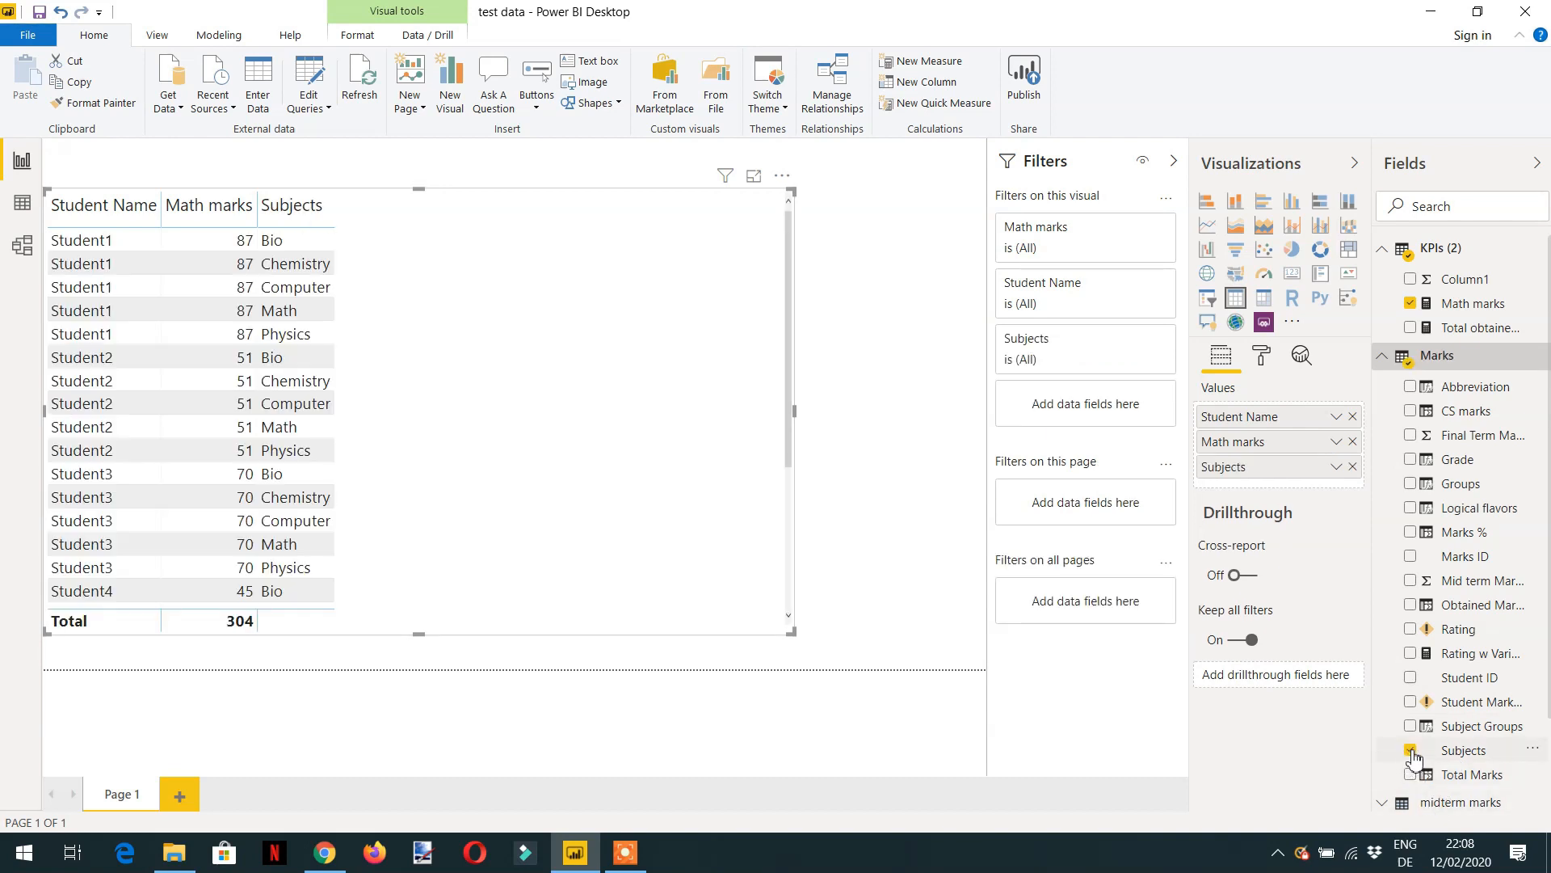
click(1352, 416)
drag(1268, 449, 1265, 417)
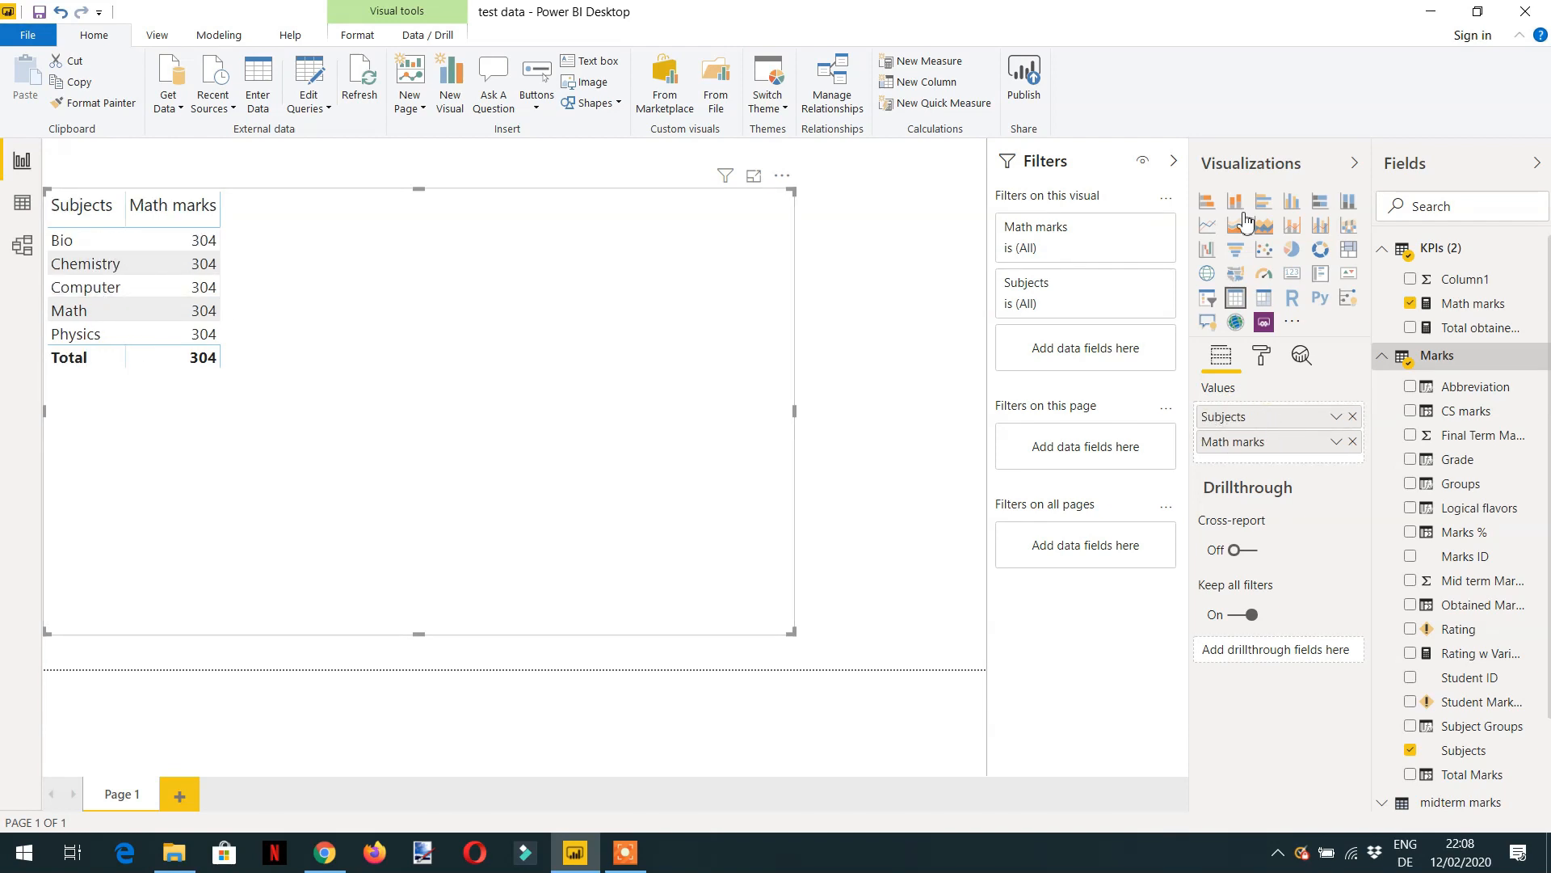
Compare the formulas of the Total obtained marks and Math marks measures
click(1477, 333)
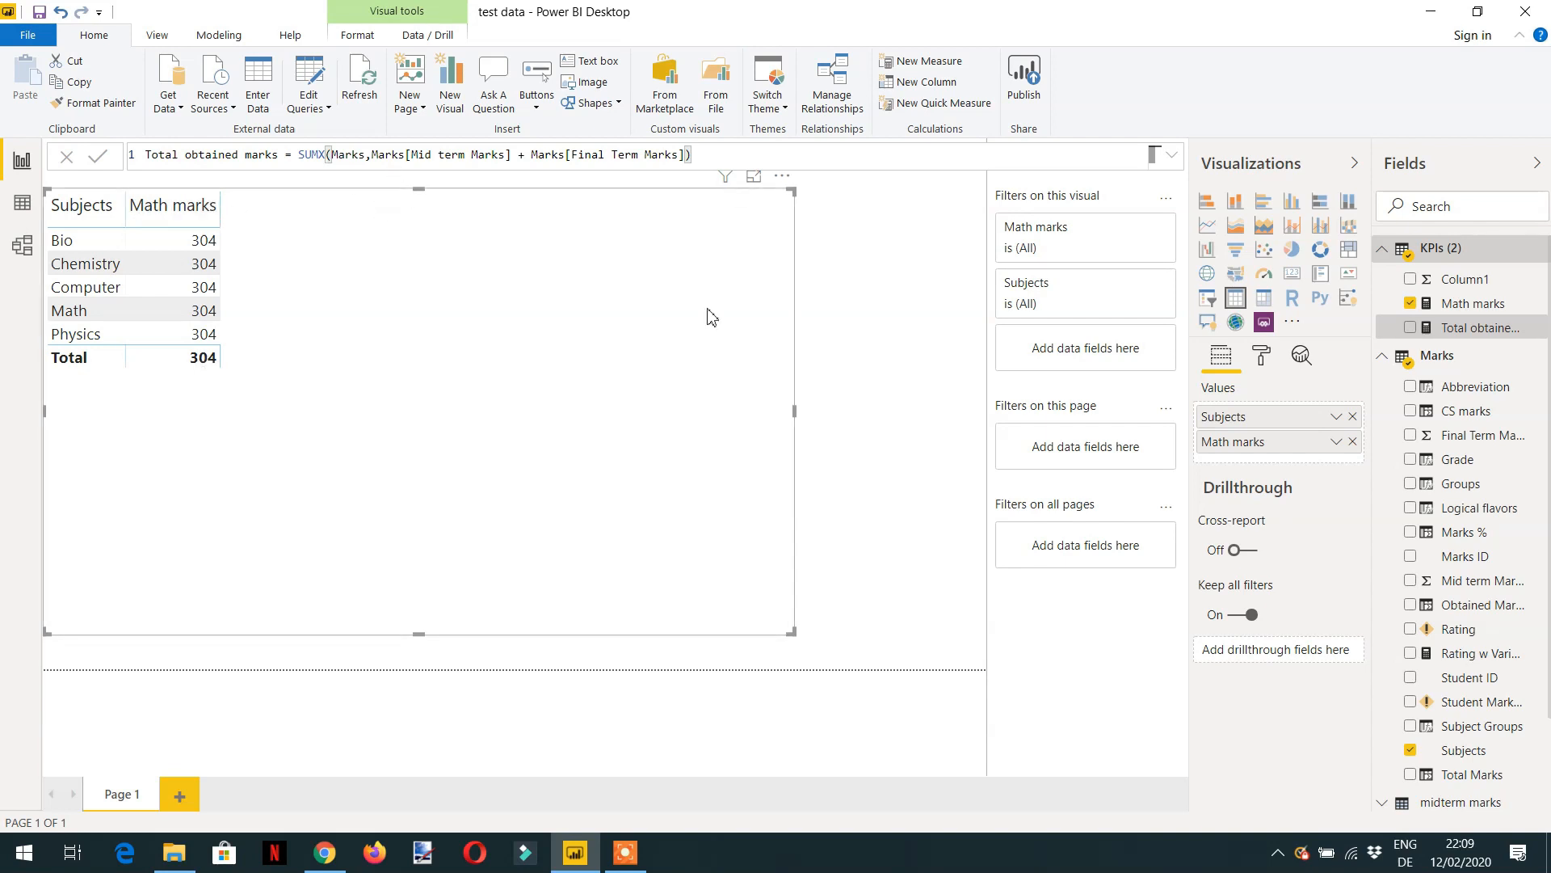
click(1437, 311)
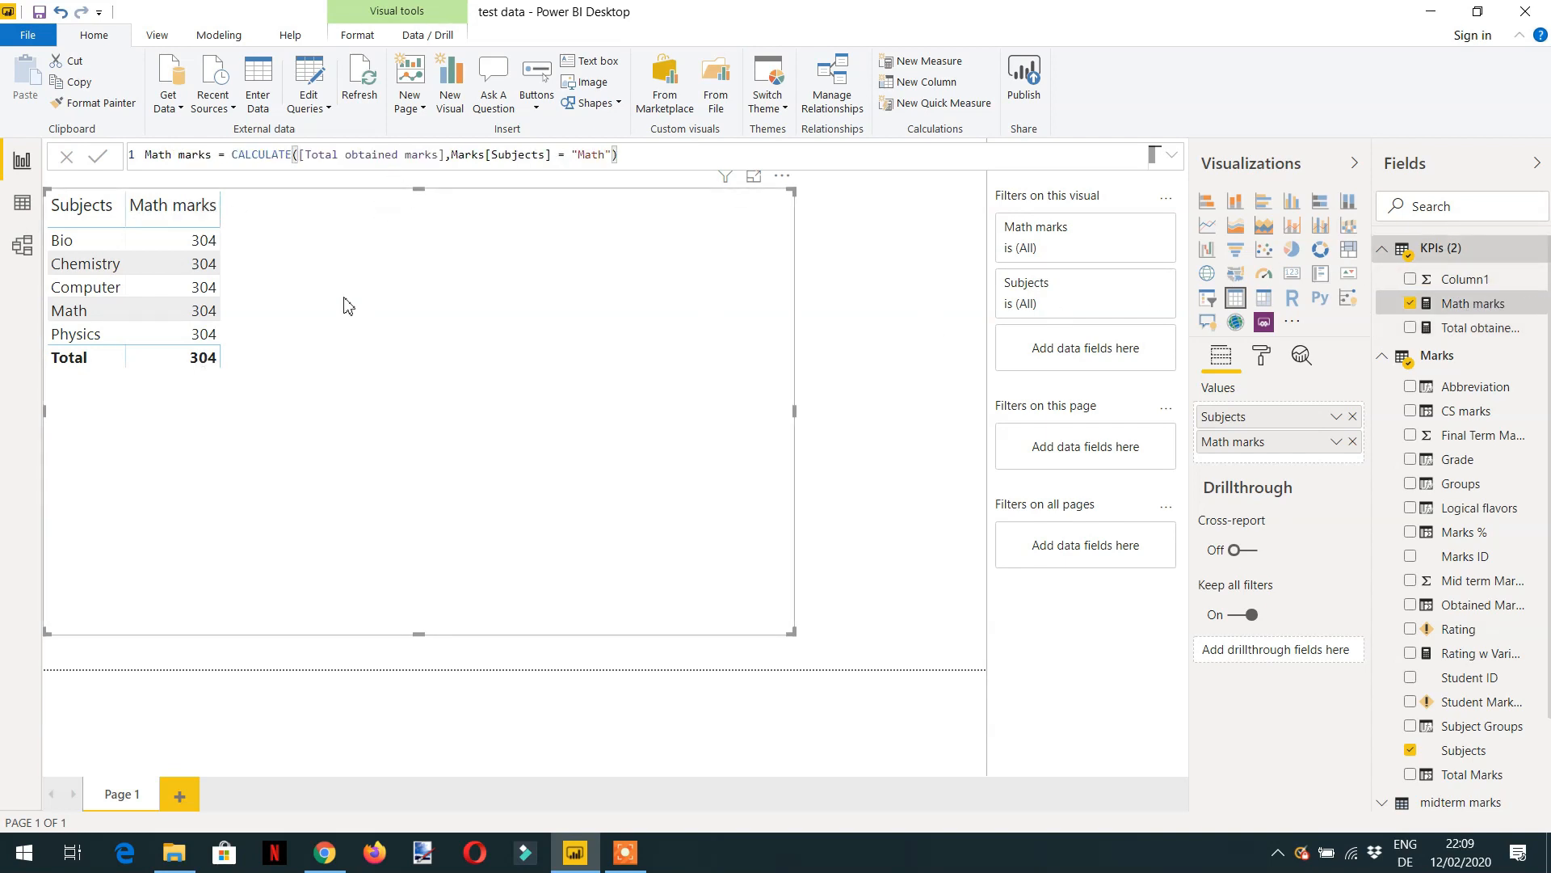